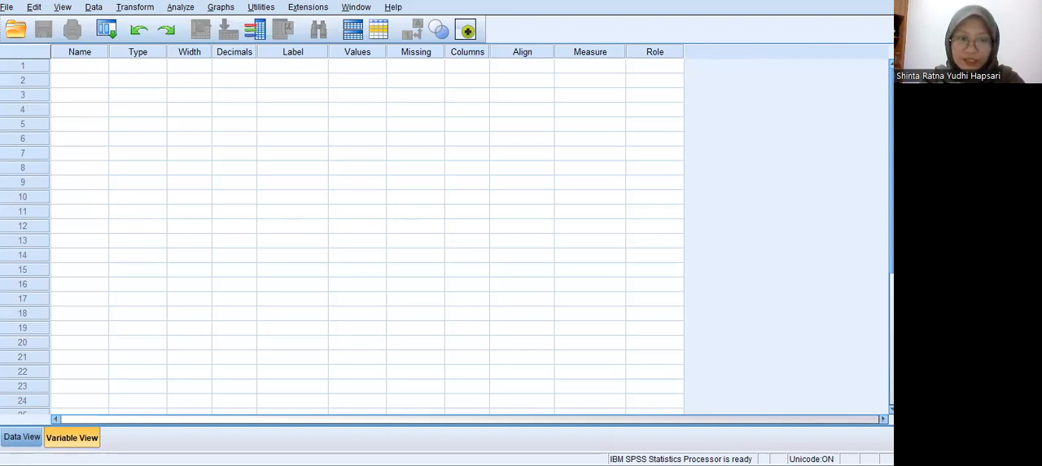
# Read the UJI HOMOGENITAS notes in OneNote and examine the Kelas C and Kelas D data in the Excel sheet Uji Homogenitas.
pyautogui.hotkey('alt', 'Tab')
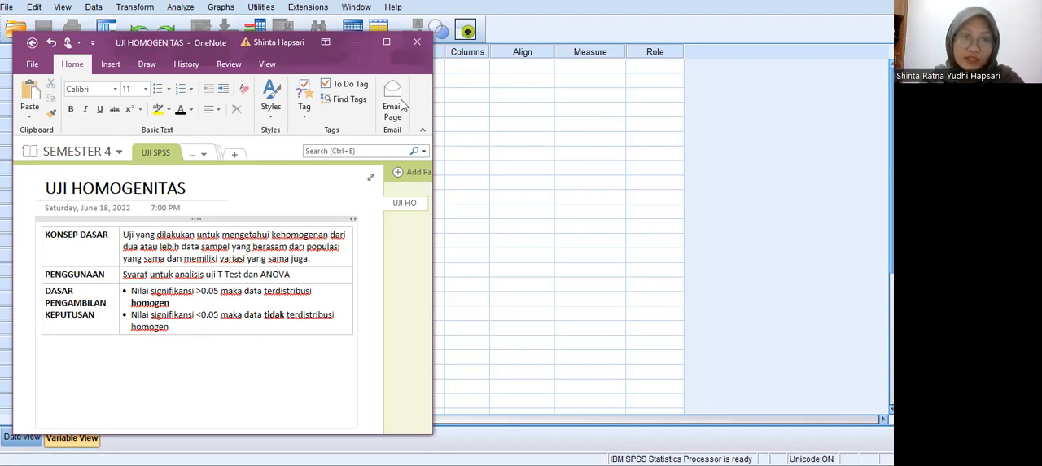
pyautogui.click(355, 45)
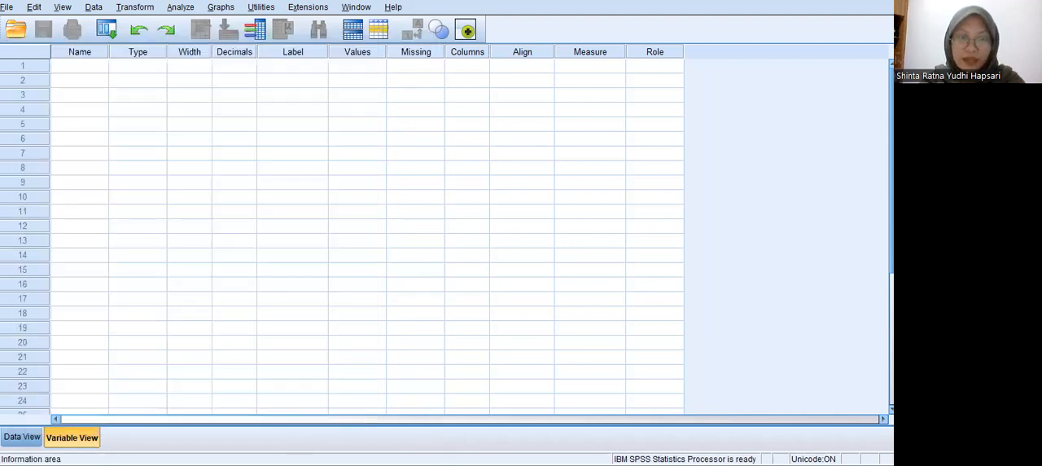
pyautogui.hotkey('alt', 'Tab')
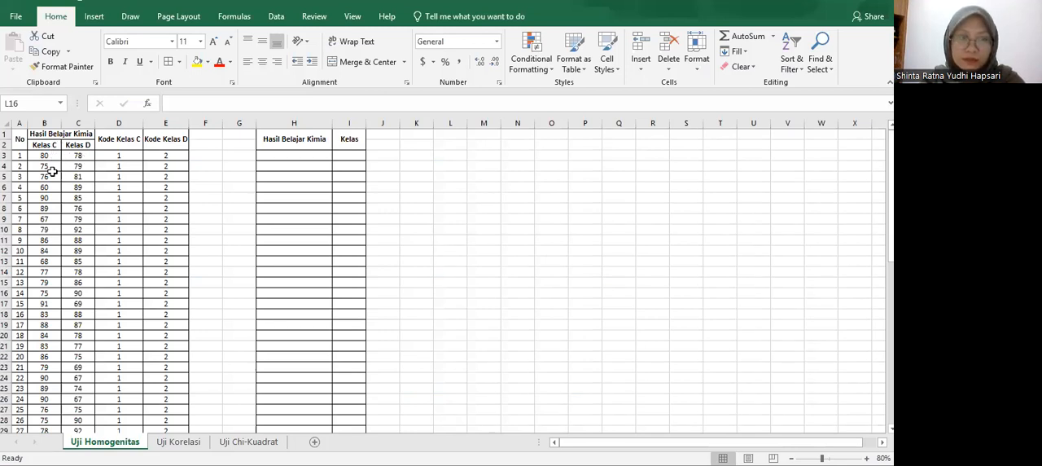
pyautogui.scroll(-5, 33, 244)
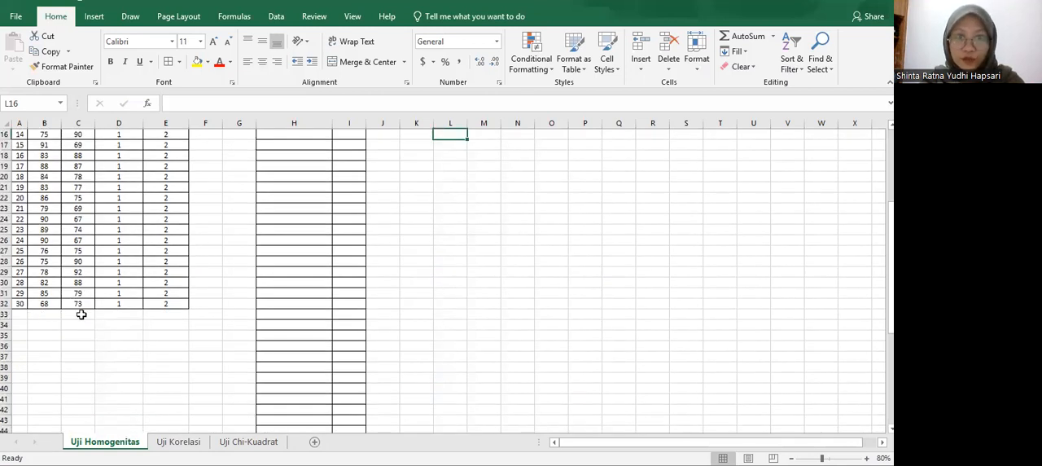
pyautogui.scroll(4, 84, 313)
pyautogui.scroll(2, 84, 313)
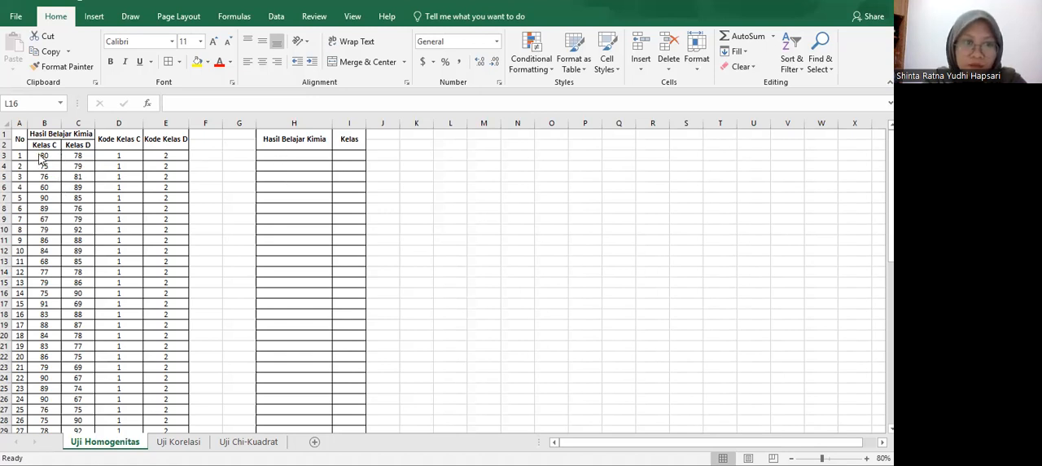
pyautogui.click(65, 197)
pyautogui.click(44, 156)
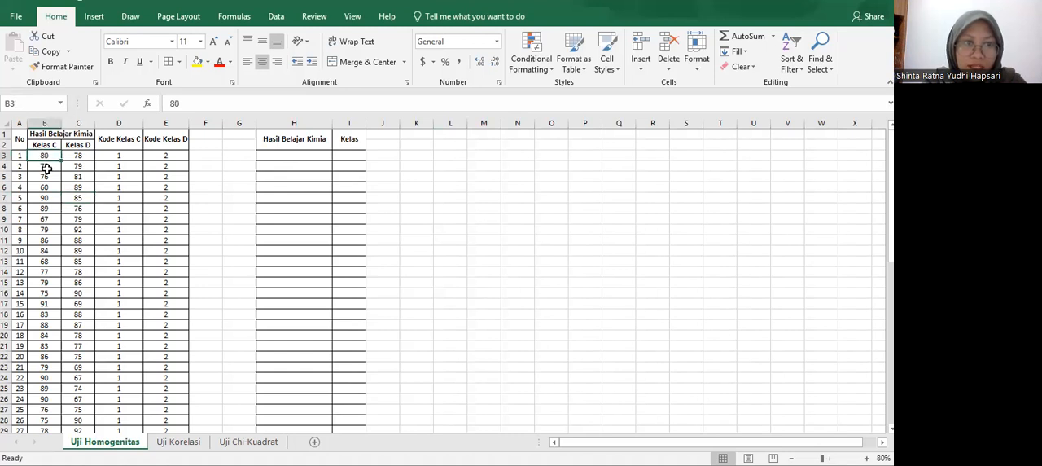
pyautogui.moveTo(44, 155); pyautogui.dragTo(53, 414)
pyautogui.click(52, 409)
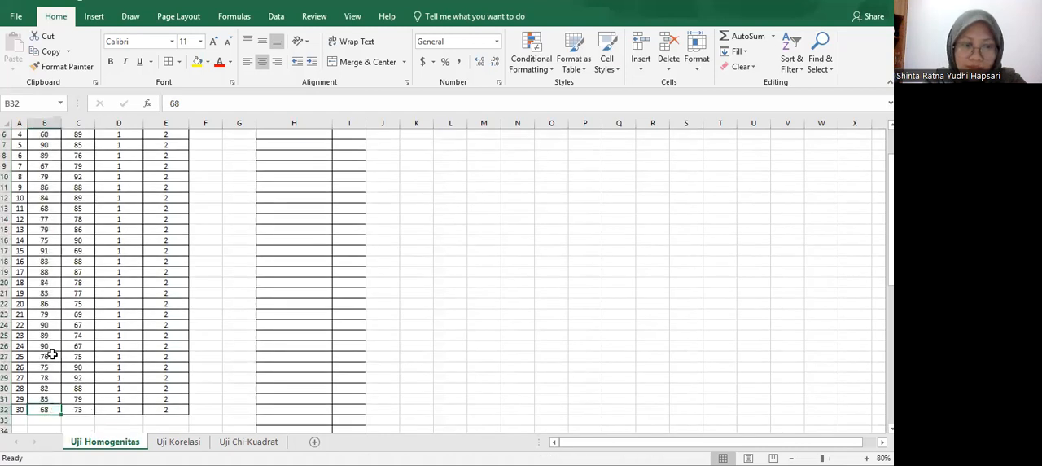
pyautogui.scroll(2, 67, 155)
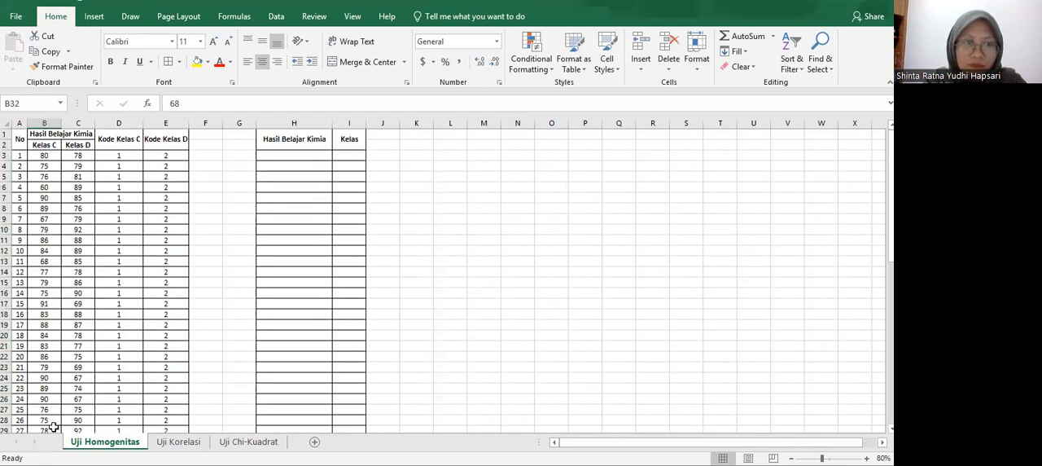
# Copy the 30 Kelas C scores from B3:B32 into the Hasil Belajar Kimia column starting at H3.
pyautogui.moveTo(44, 156); pyautogui.dragTo(50, 407)
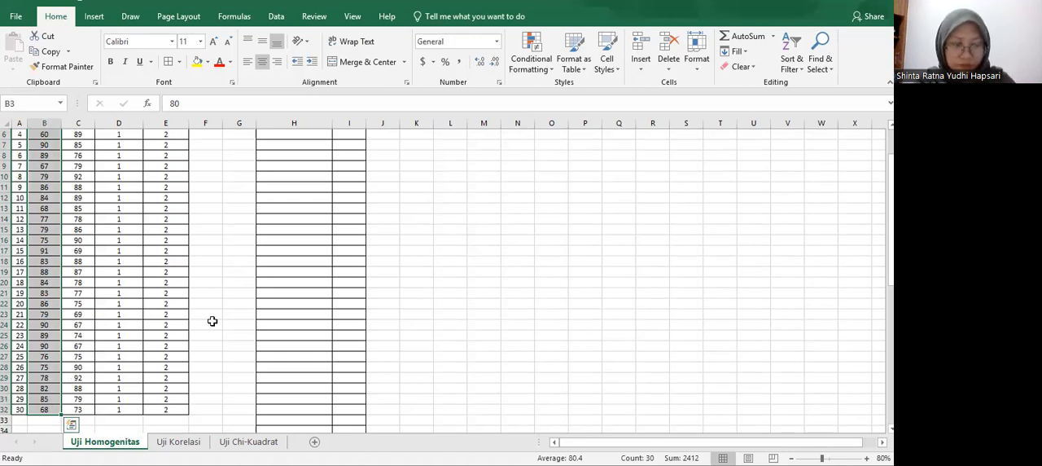
pyautogui.hotkey('ctrl', 'c')
pyautogui.scroll(2, 244, 244)
pyautogui.click(281, 155)
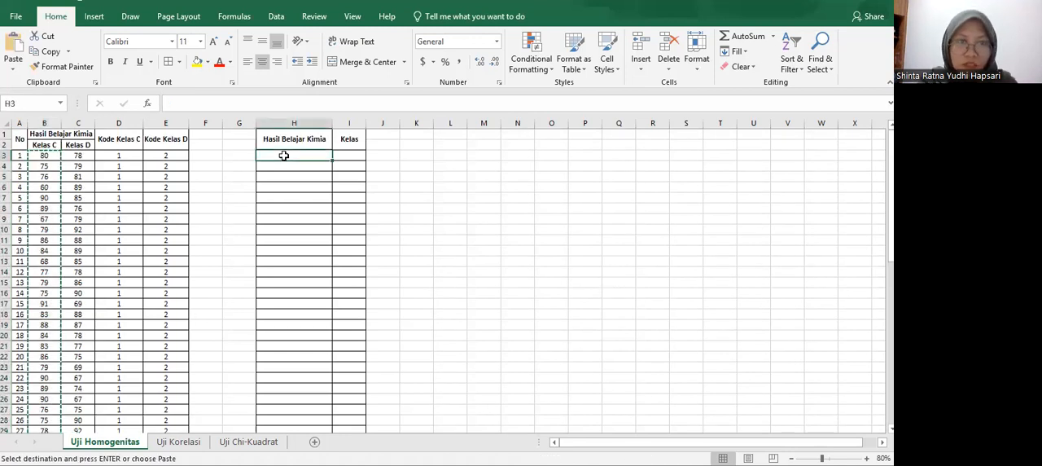
pyautogui.hotkey('ctrl', 'v')
pyautogui.scroll(-3, 346, 254)
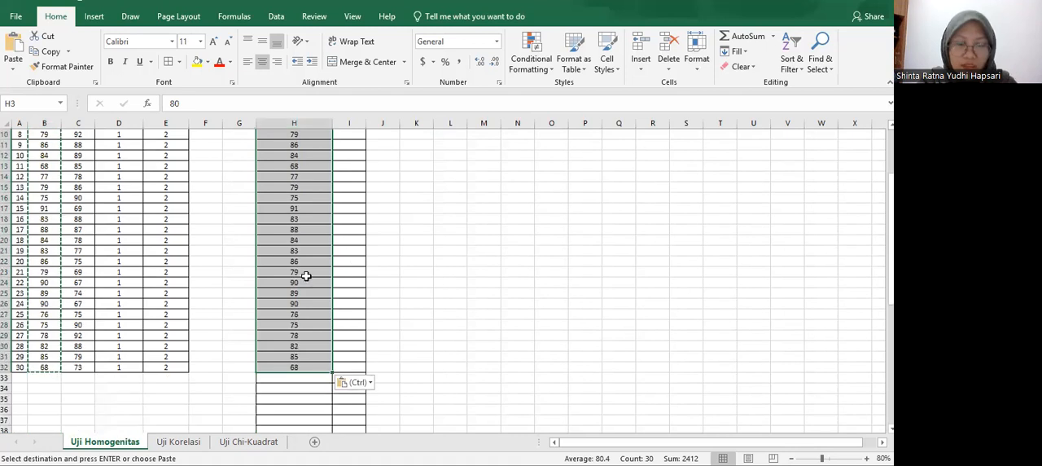
# Copy the Kelas D scores from C3:C32 below the Kelas C scores in the Hasil Belajar Kimia column, starting at H33.
pyautogui.scroll(3, 302, 282)
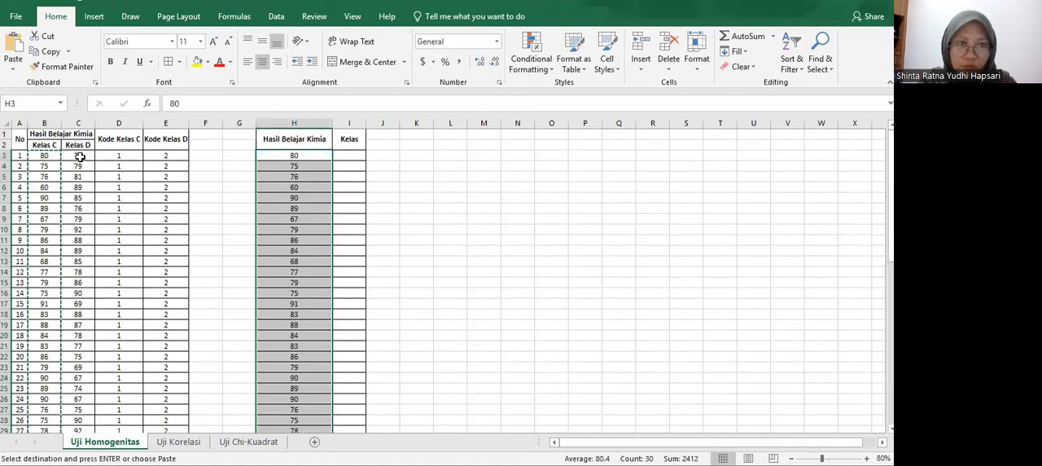
pyautogui.moveTo(77, 155); pyautogui.dragTo(86, 399)
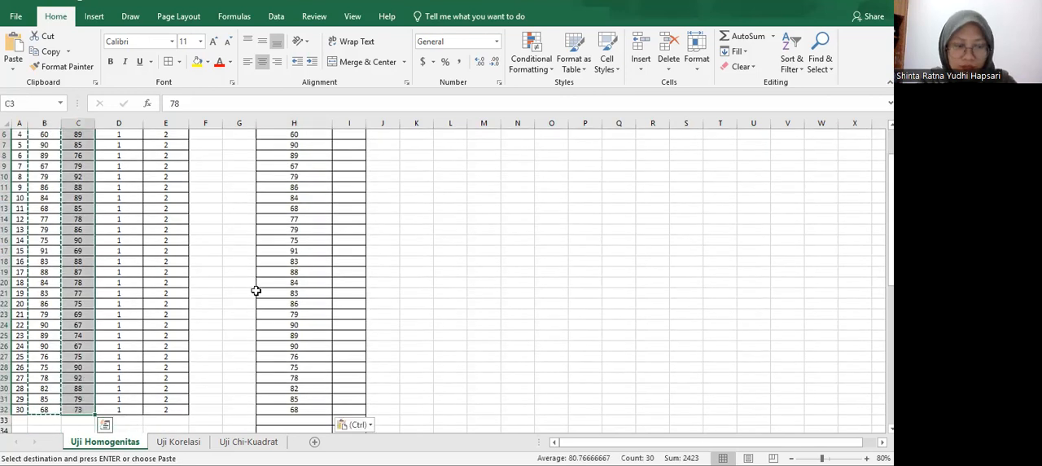
pyautogui.scroll(-4, 268, 291)
pyautogui.click(281, 293)
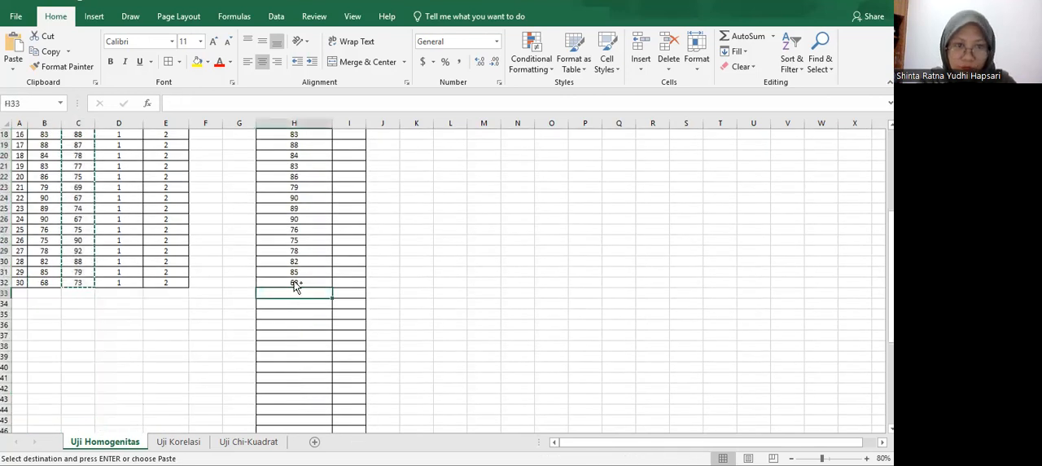
pyautogui.hotkey('ctrl', 'v')
pyautogui.scroll(-6, 330, 288)
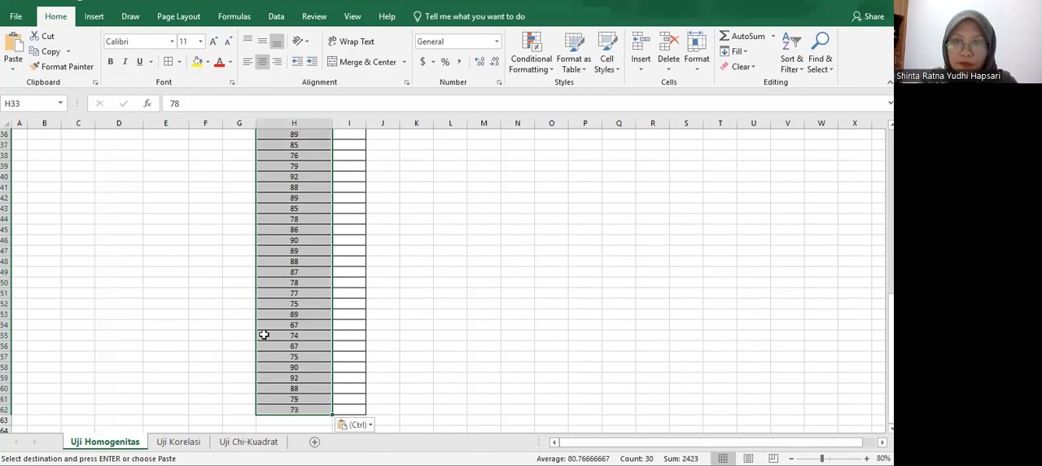
# Copy the Kode Kelas C values from D3:D32 into the Kelas column starting at I3.
pyautogui.scroll(12, 126, 155)
pyautogui.moveTo(118, 155); pyautogui.dragTo(130, 411)
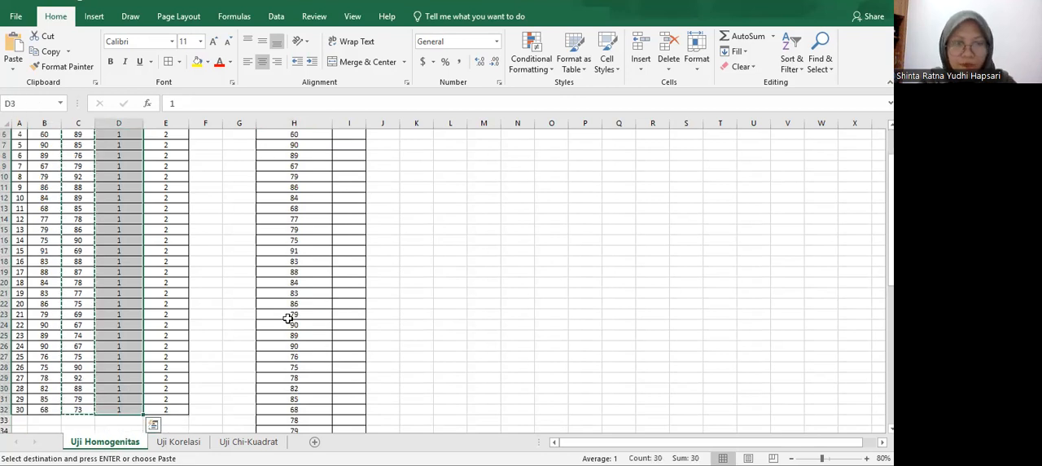
pyautogui.scroll(2, 288, 317)
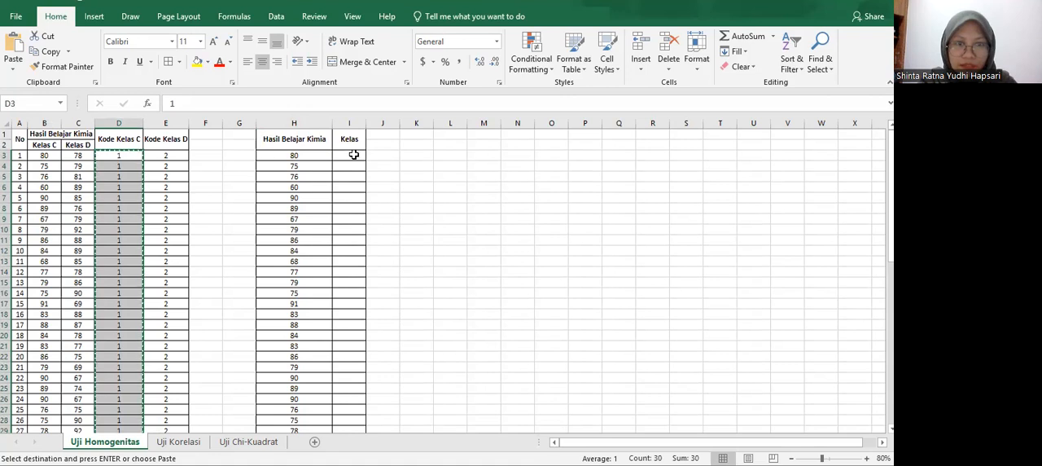
pyautogui.click(353, 155)
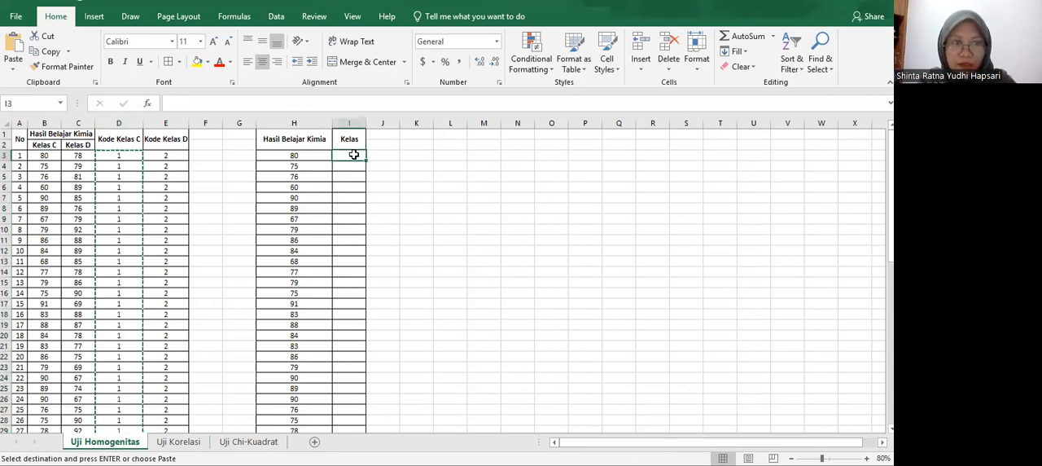
pyautogui.hotkey('ctrl', 'v')
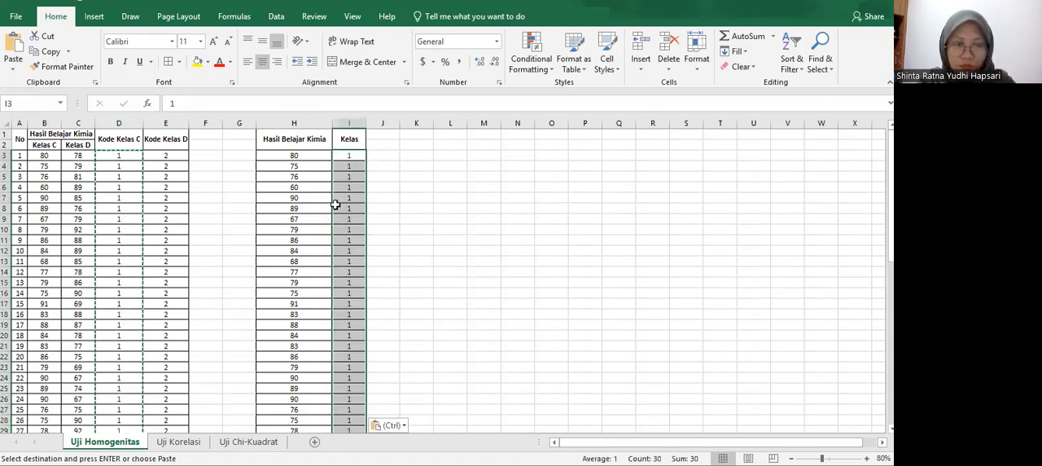
# Copy the Kode Kelas D values from E3:E32 into the Kelas column starting at I33.
pyautogui.moveTo(167, 147); pyautogui.dragTo(171, 407)
pyautogui.click(166, 166)
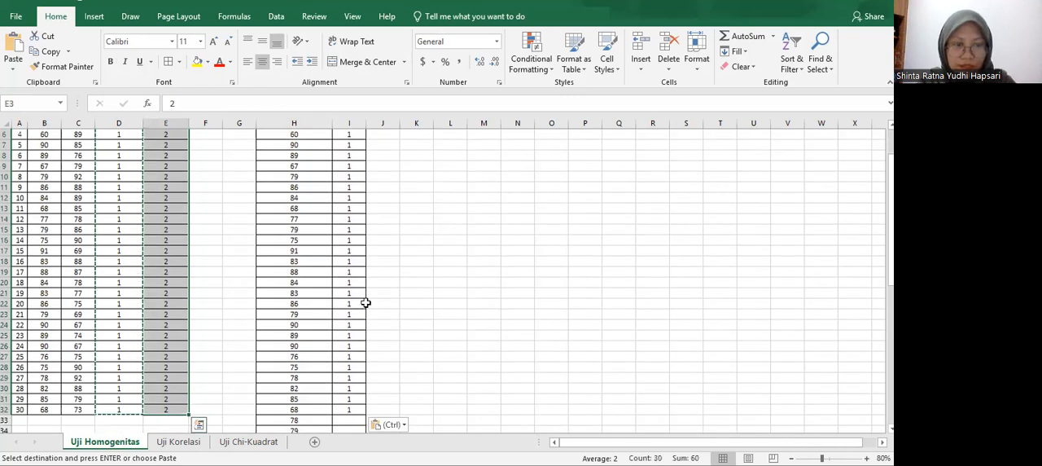
pyautogui.scroll(2, 336, 256)
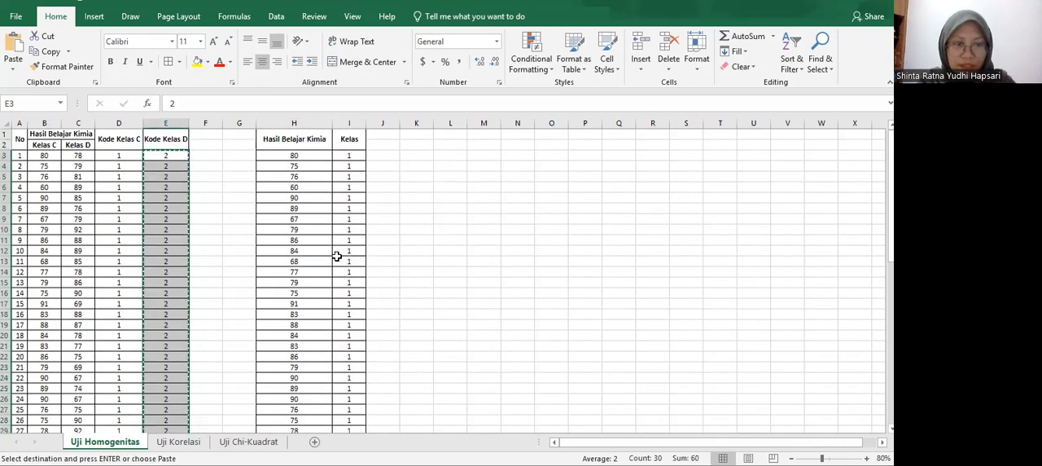
pyautogui.scroll(-10, 339, 160)
pyautogui.click(341, 158)
pyautogui.hotkey('ctrl', 'v')
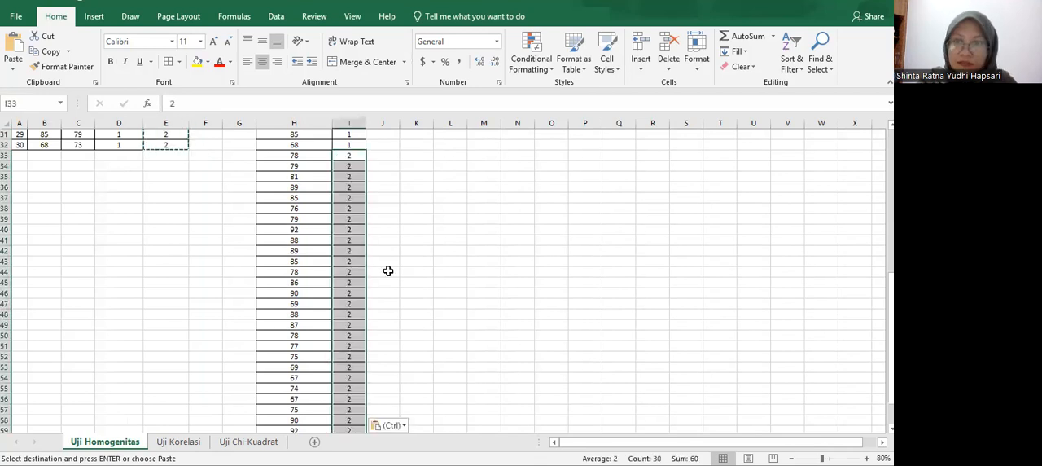
# Check the combined Hasil Belajar Kimia and Kelas columns from row 3 down to row 62.
pyautogui.scroll(-8, 404, 264)
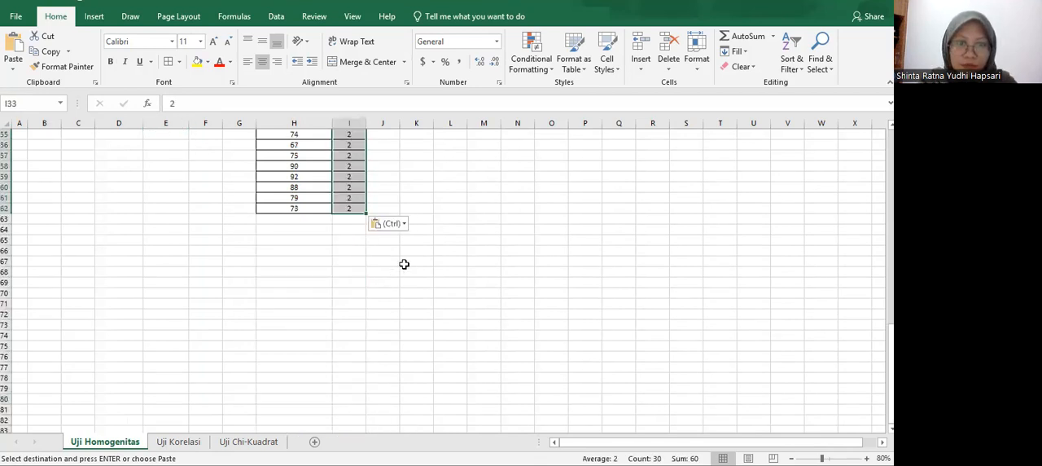
pyautogui.scroll(7, 263, 198)
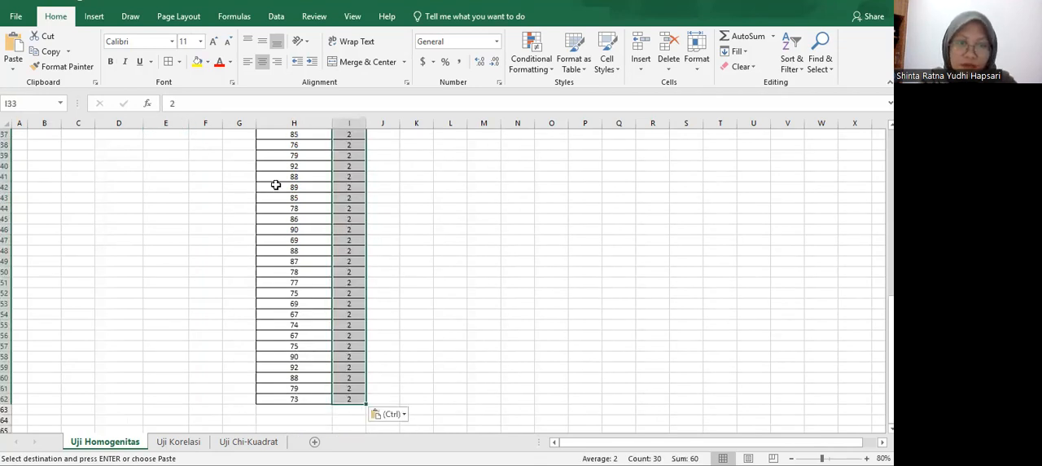
pyautogui.scroll(11, 355, 160)
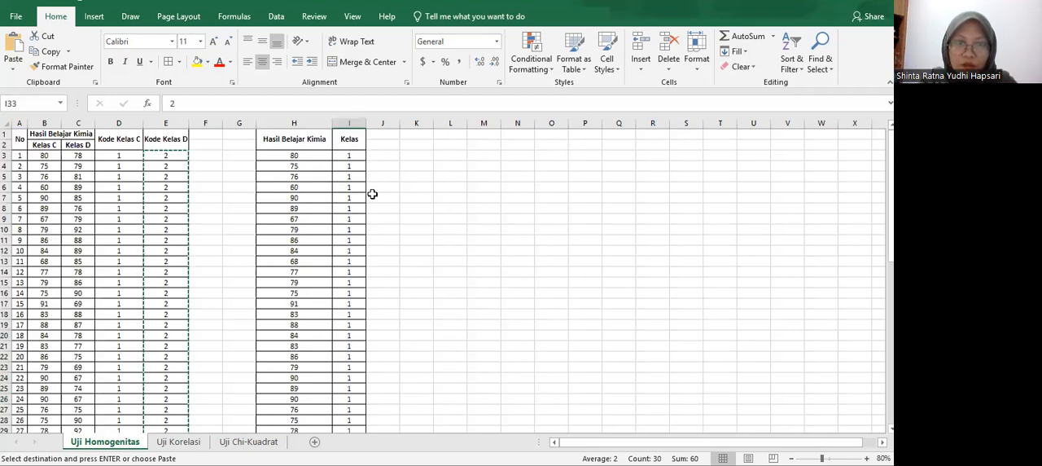
pyautogui.scroll(-4, 370, 204)
pyautogui.scroll(-7, 383, 228)
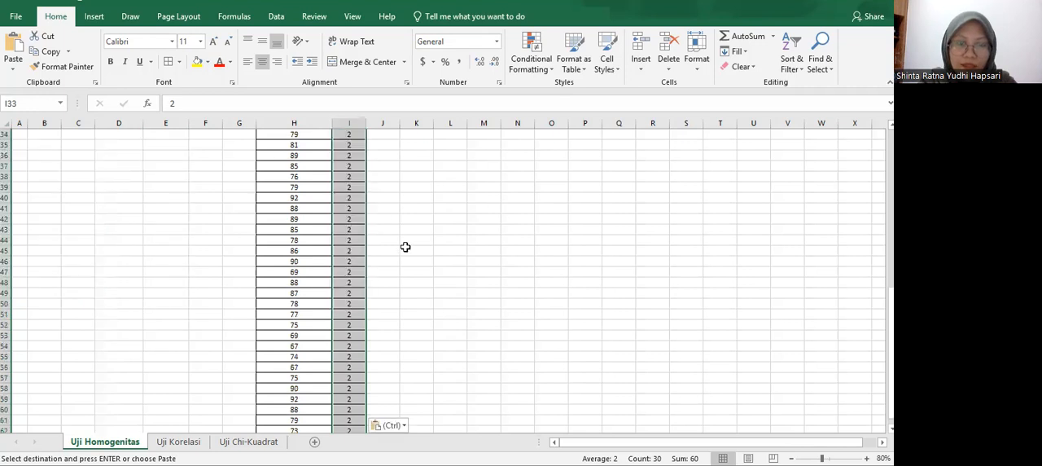
pyautogui.scroll(-3, 388, 240)
pyautogui.hotkey('ctrl', 'v')
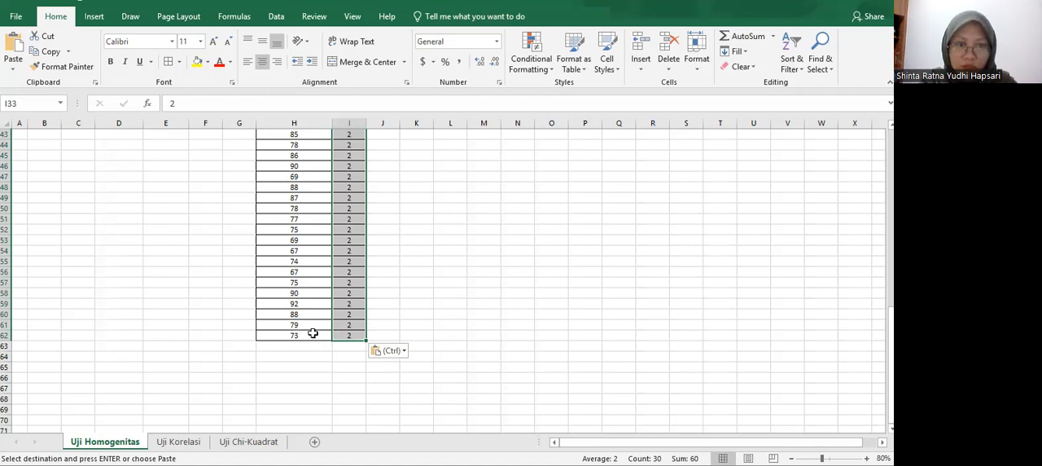
pyautogui.click(329, 334)
pyautogui.scroll(12, 338, 309)
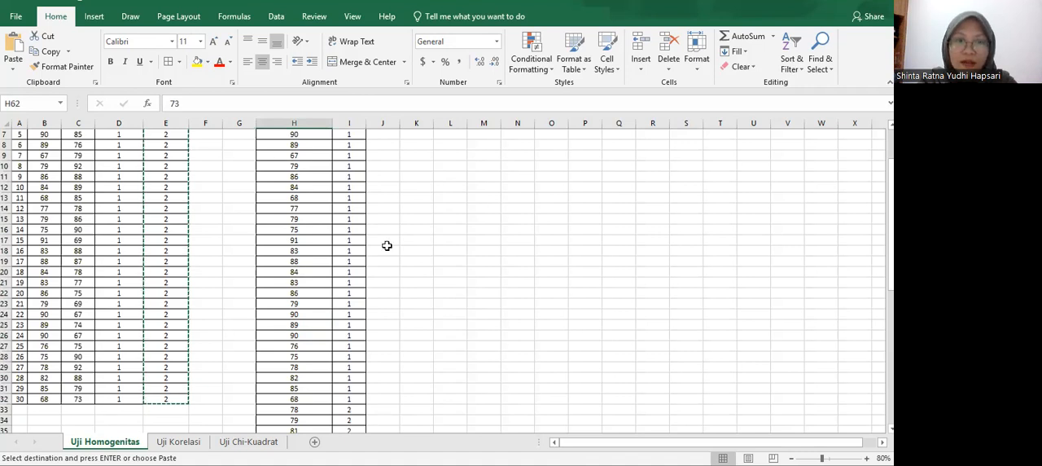
pyautogui.scroll(2, 316, 240)
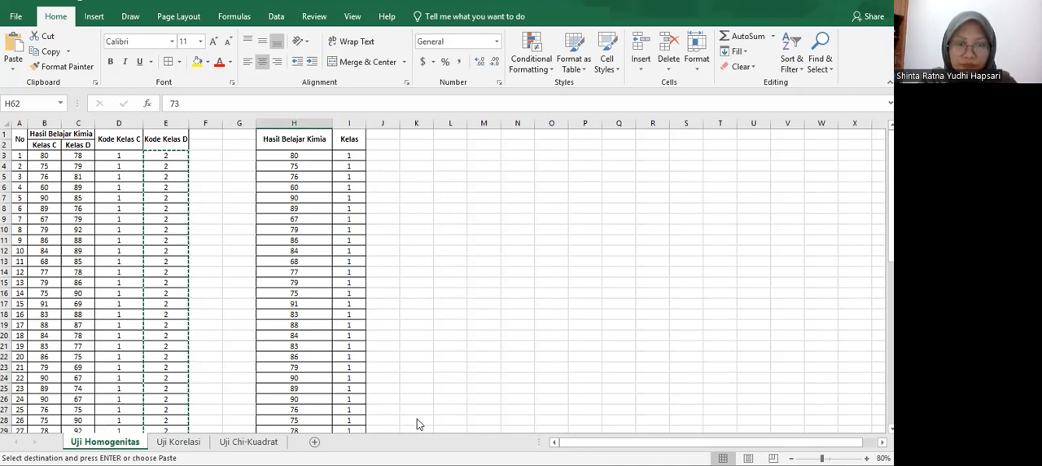
# Switch to SPSS Statistics and show the Variable View of the empty dataset.
pyautogui.moveTo(417, 418)
pyautogui.click(407, 399)
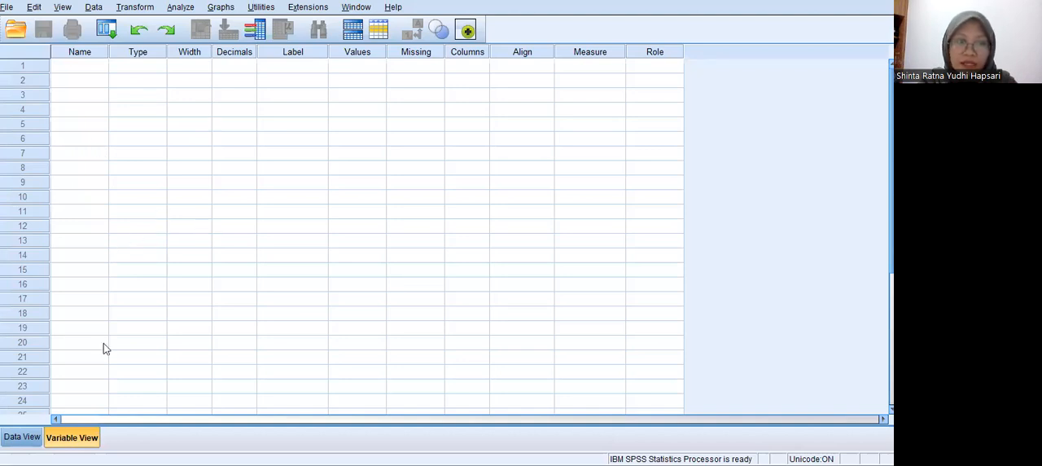
pyautogui.click(73, 442)
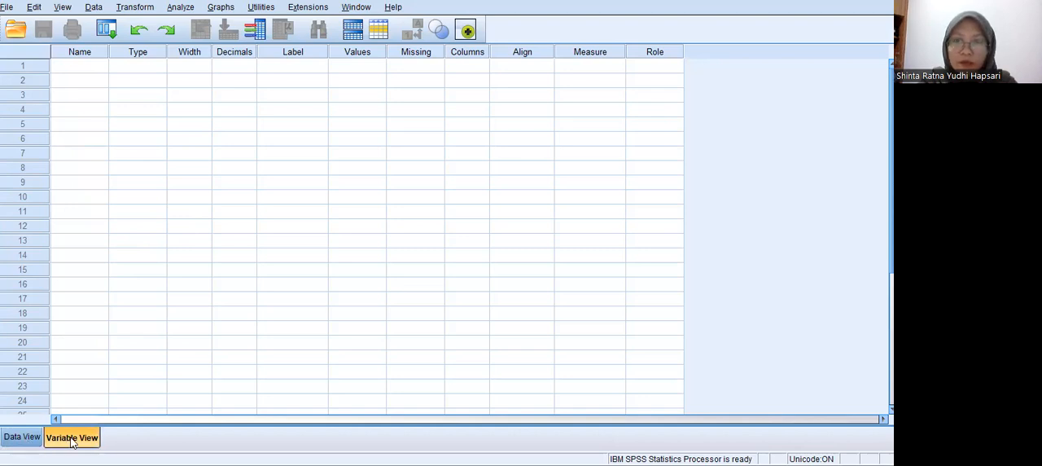
# Try to enter a name beginning with "Hasil" for the first variable.
pyautogui.click(75, 67)
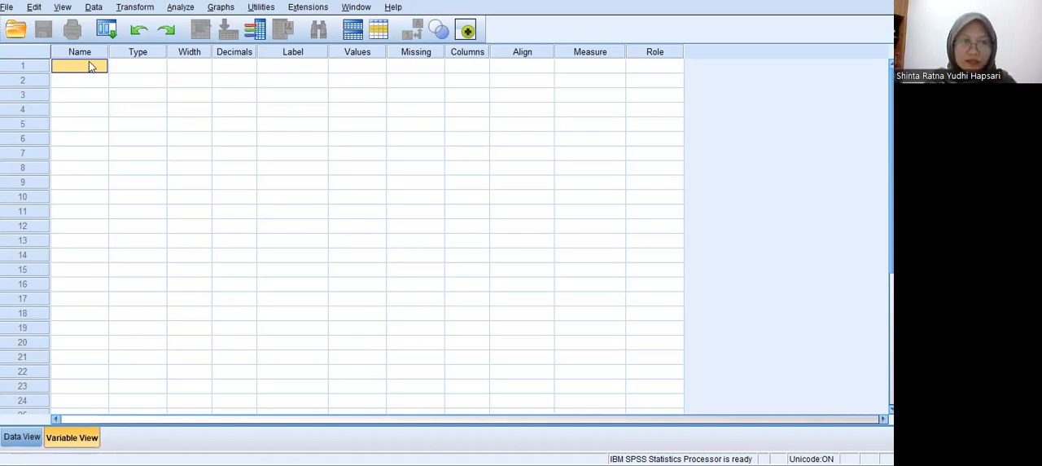
pyautogui.write('Hasil')
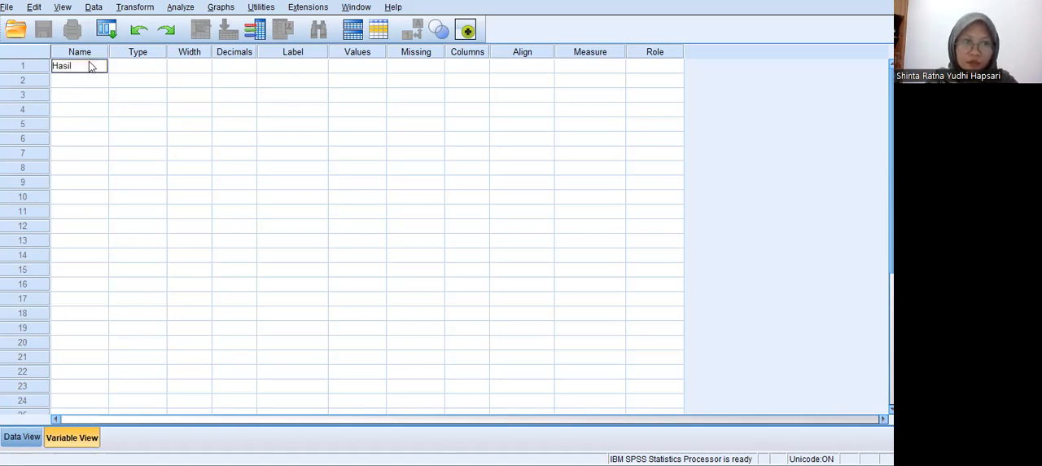
pyautogui.press('Return')
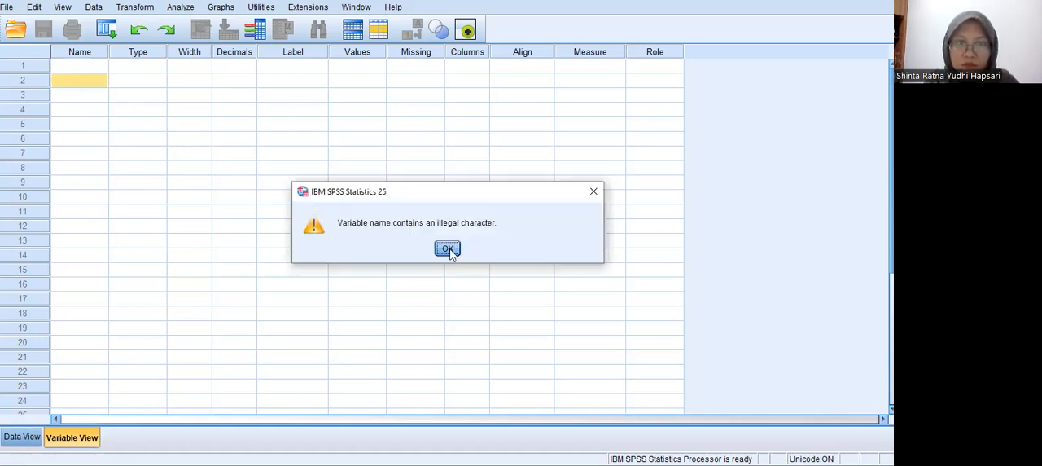
pyautogui.press('Return')
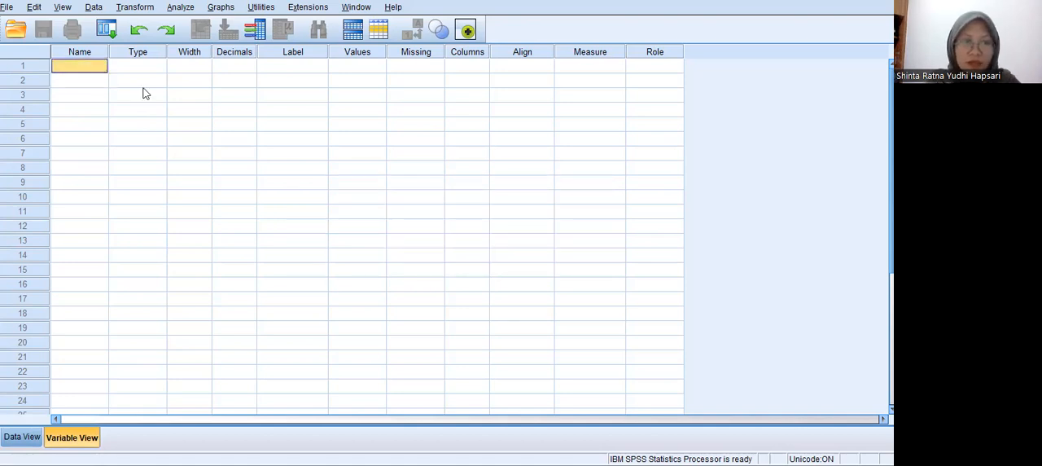
# Name the first variable Hasil and the second variable Kelas.
pyautogui.write('Hasil')
pyautogui.press('Return')
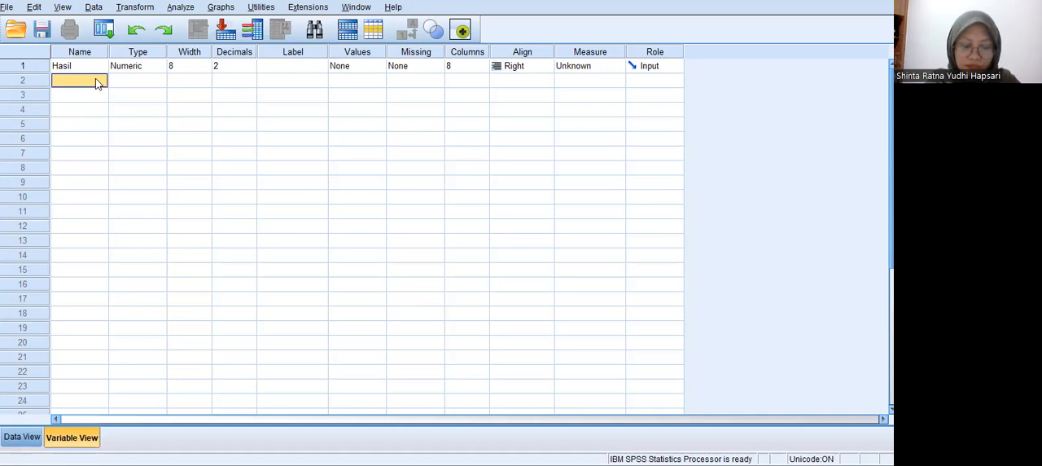
pyautogui.write('Ke')
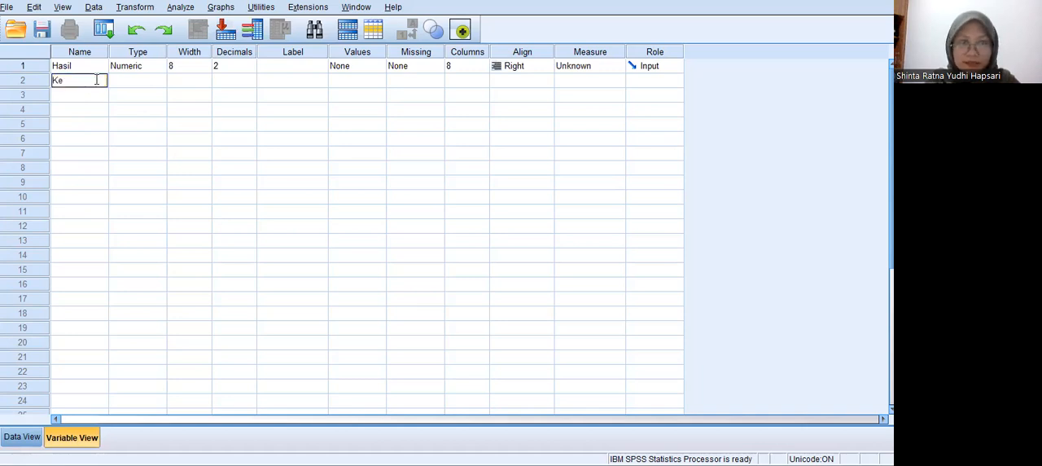
pyautogui.write('las')
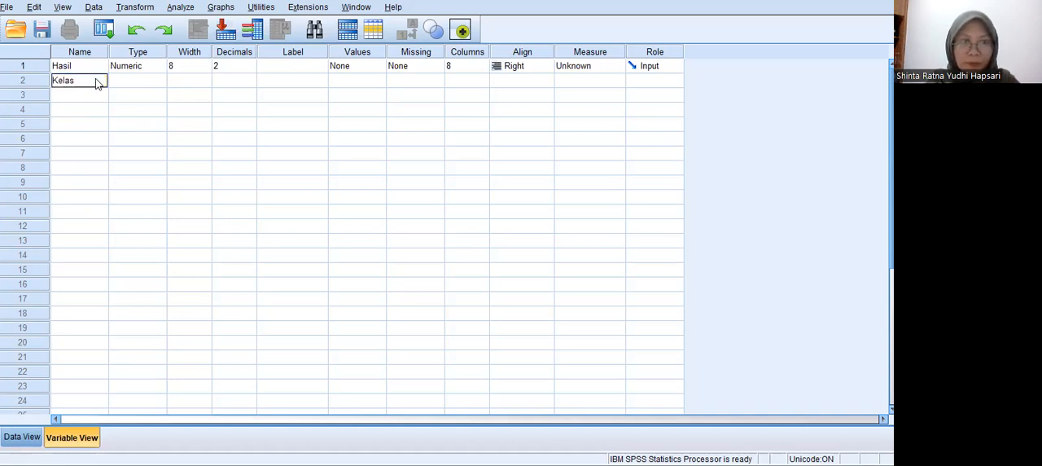
pyautogui.press('Return')
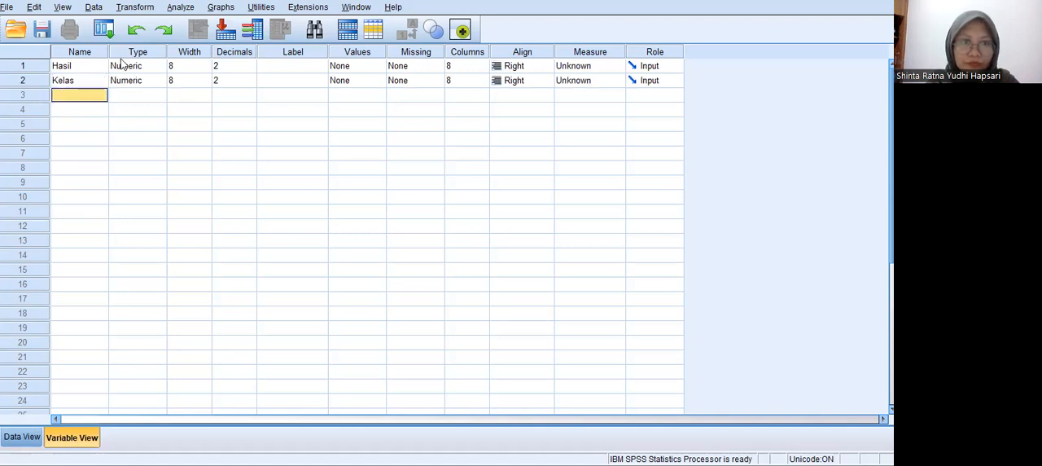
# Label the Hasil variable "Hasil Belajar Kimia" and the Kelas variable "Kelas".
pyautogui.click(281, 67)
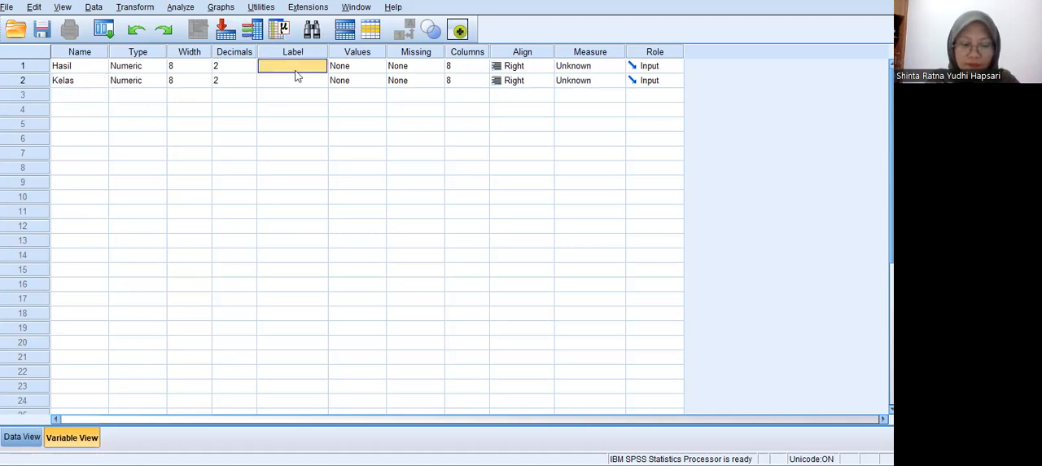
pyautogui.write('Hasil')
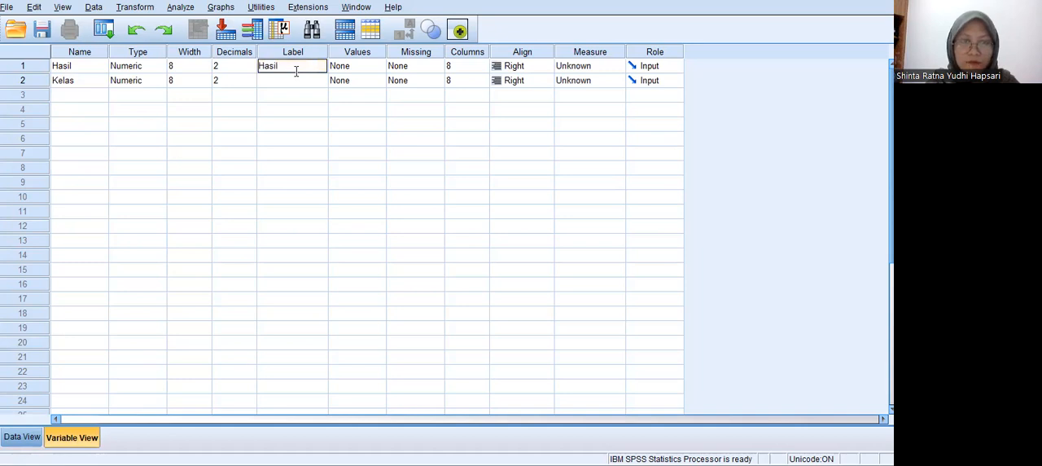
pyautogui.write(' Belajar')
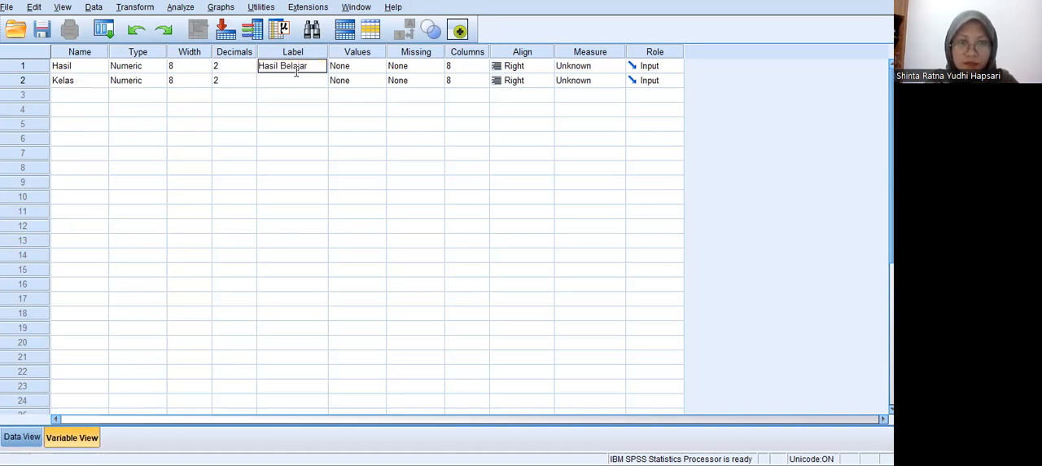
pyautogui.write(' Kimia')
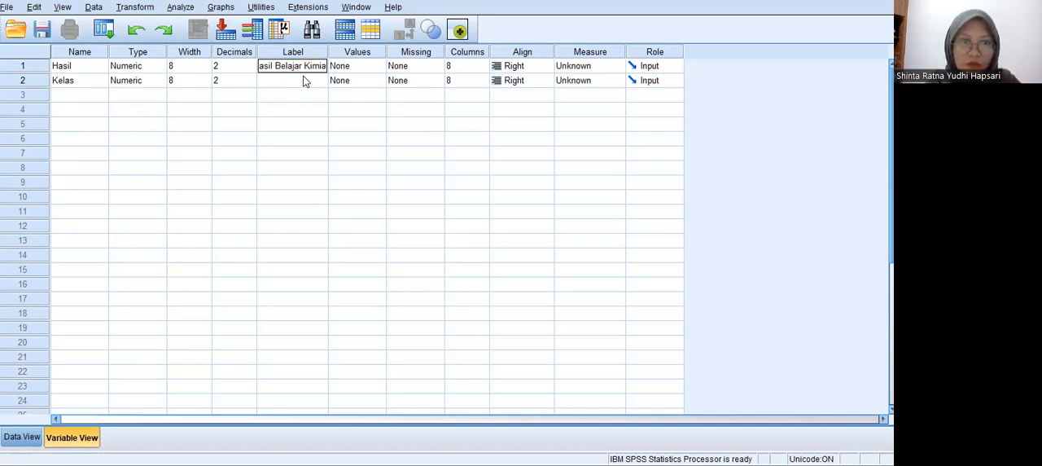
pyautogui.click(303, 80)
pyautogui.write('K')
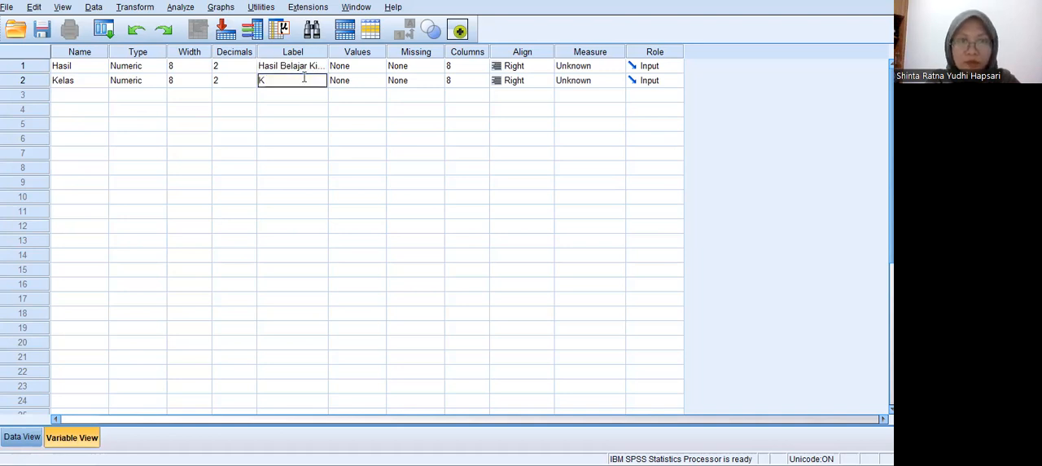
pyautogui.write('elas')
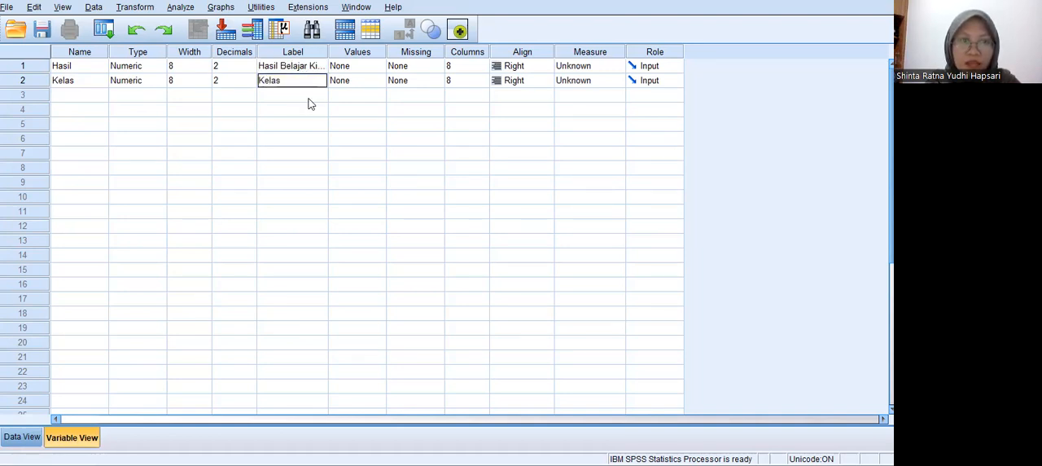
pyautogui.click(309, 99)
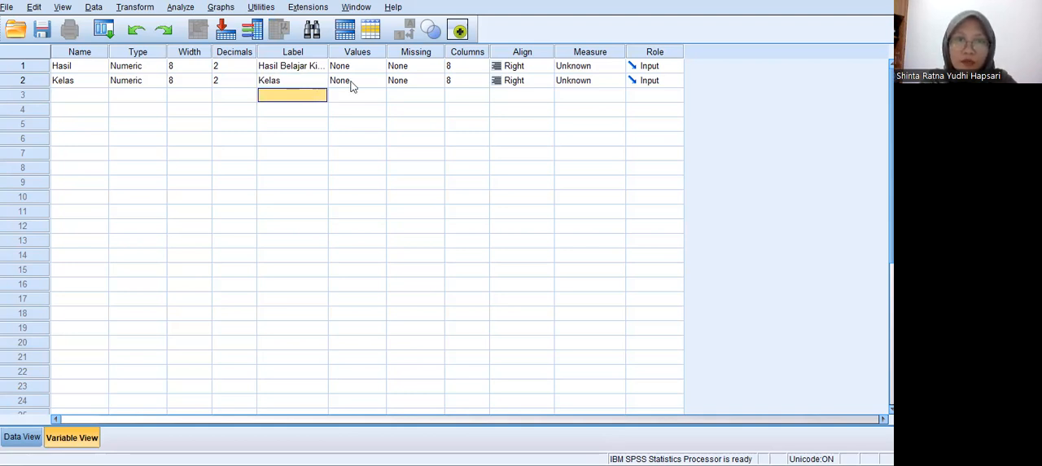
# Add a value label to the Kelas variable that defines 1 as "Kelas C".
pyautogui.click(377, 84)
pyautogui.click(377, 81)
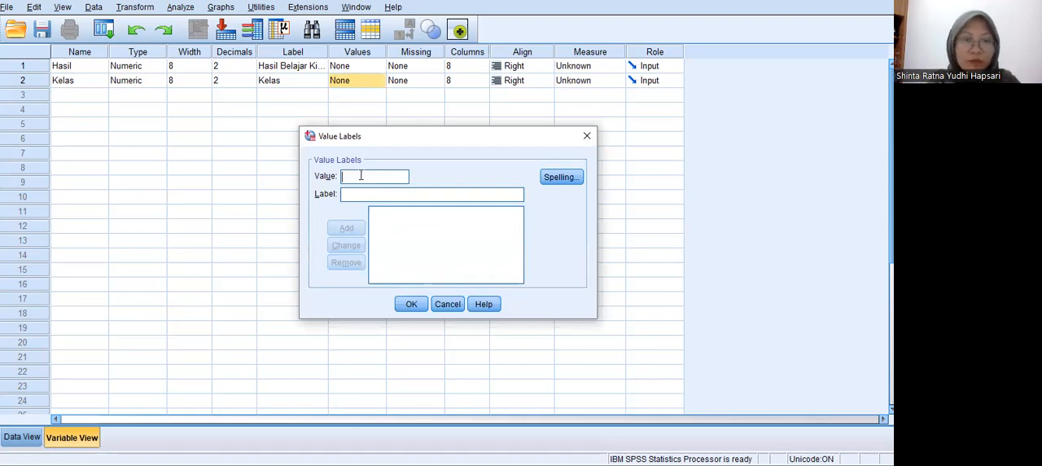
pyautogui.write('1')
pyautogui.click(370, 196)
pyautogui.write('Kelas C')
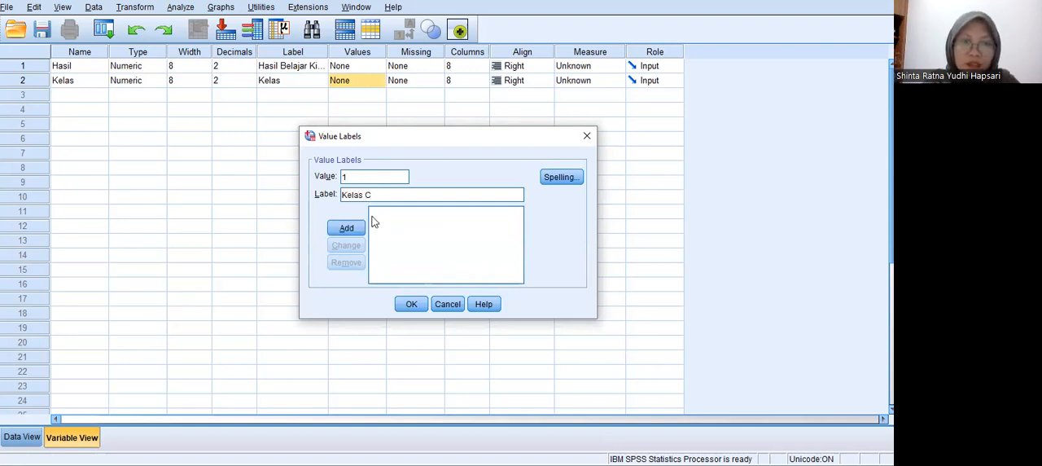
pyautogui.click(357, 232)
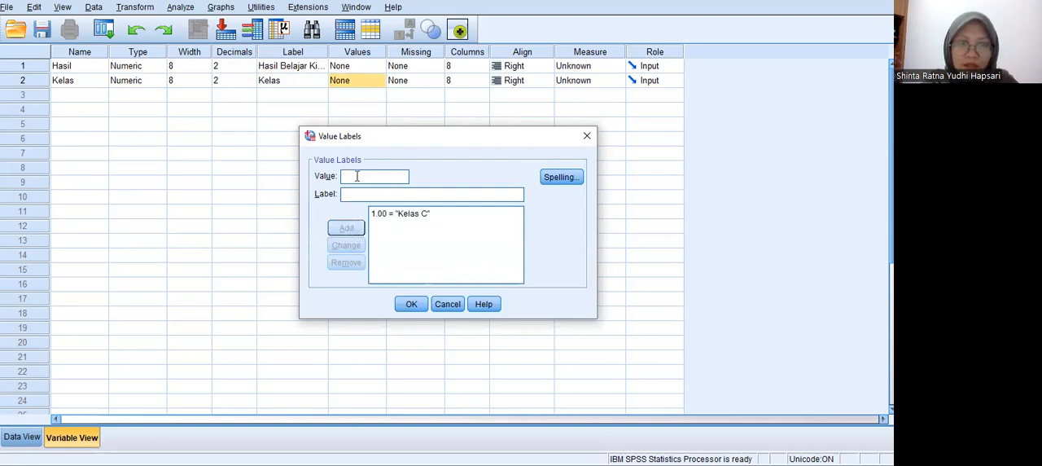
# Add the value label 2 = "Kelas D" for the Kelas variable and apply the value labels.
pyautogui.write('2')
pyautogui.click(363, 195)
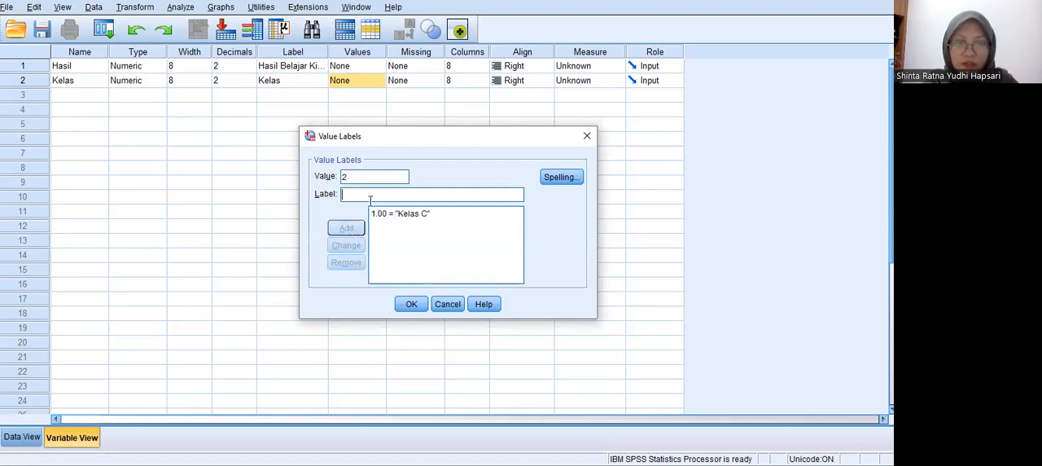
pyautogui.write('Kelas D')
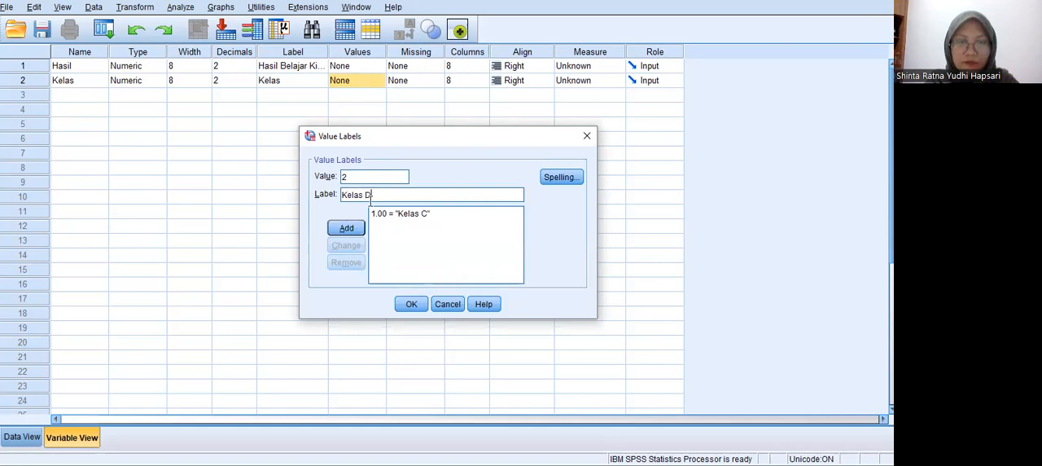
pyautogui.click(343, 236)
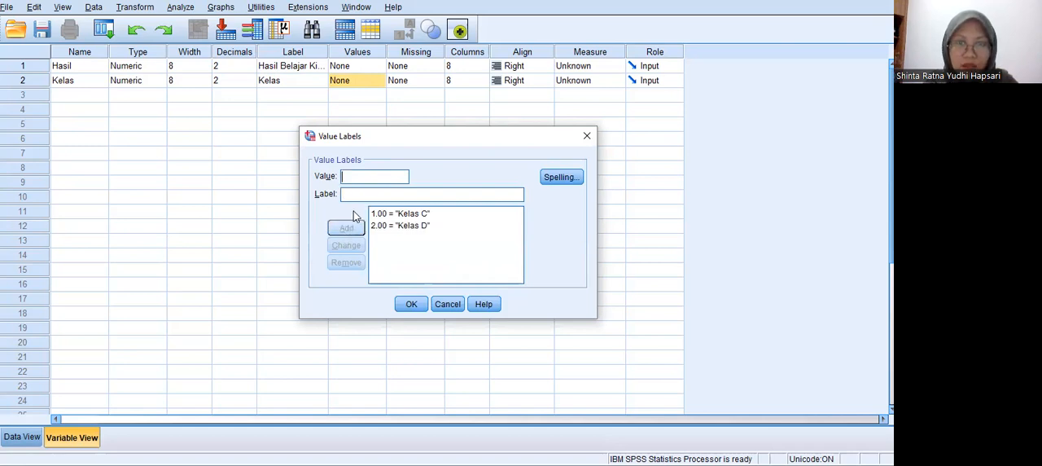
pyautogui.click(407, 305)
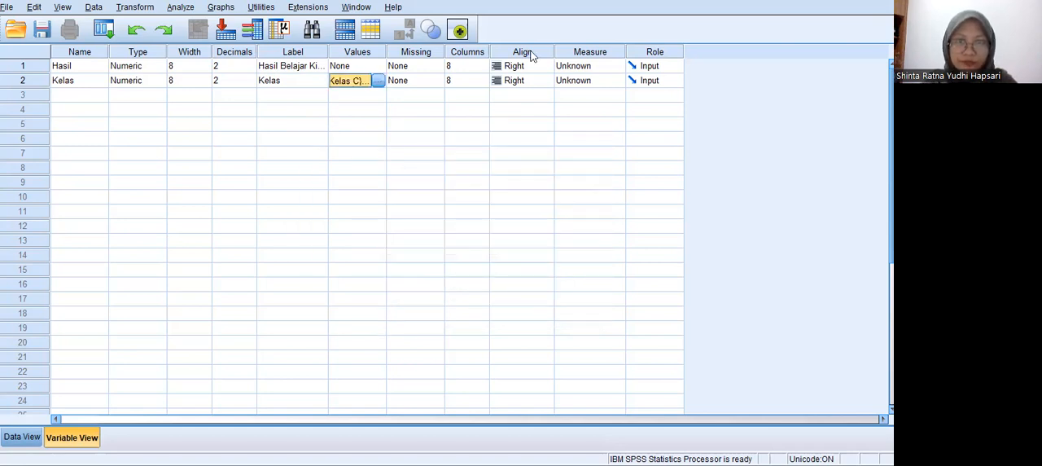
# Show the Data View, and copy the Hasil Belajar Kimia scores in H3:H62 from the Excel workbook Book1.
pyautogui.click(24, 438)
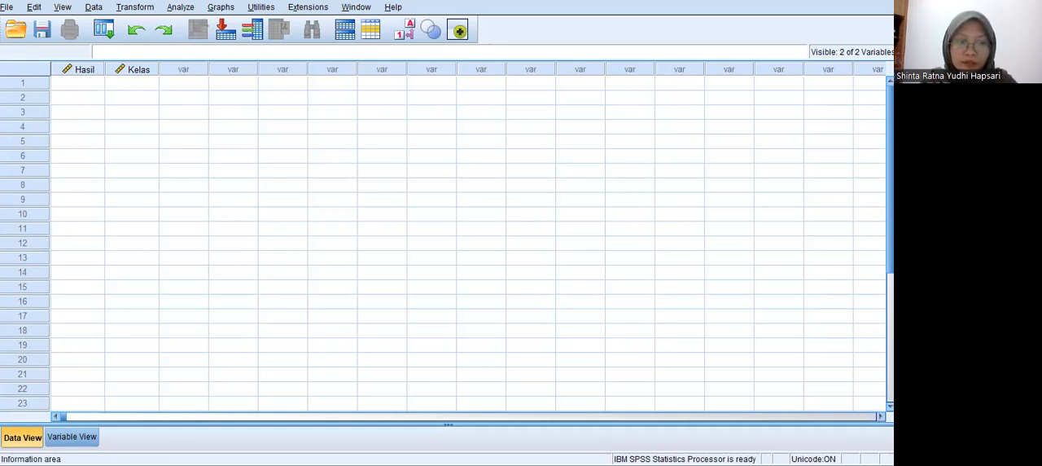
pyautogui.moveTo(238, 465)
pyautogui.click(259, 450)
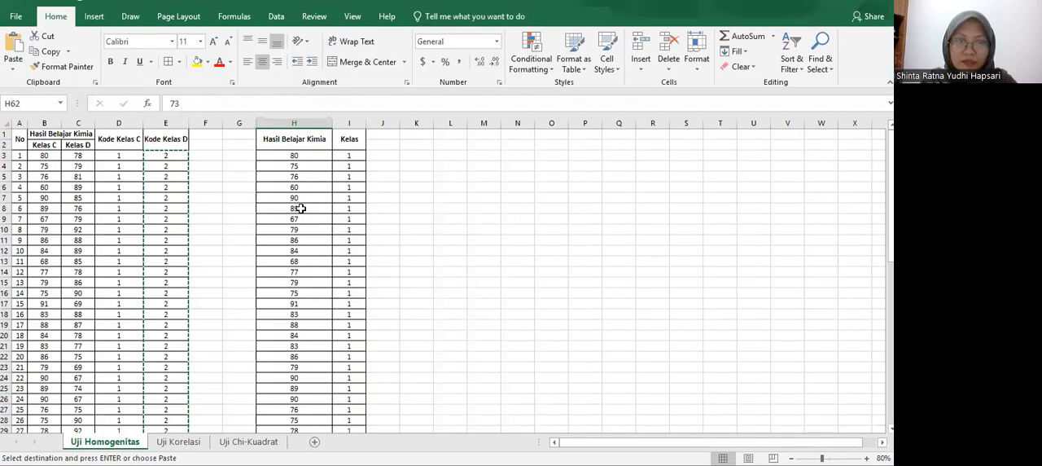
pyautogui.click(300, 208)
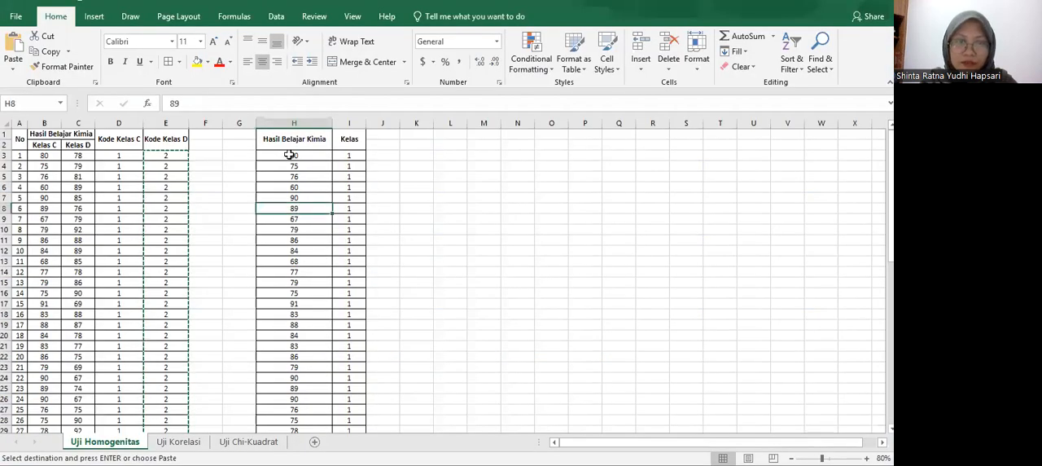
pyautogui.moveTo(289, 154); pyautogui.dragTo(293, 404)
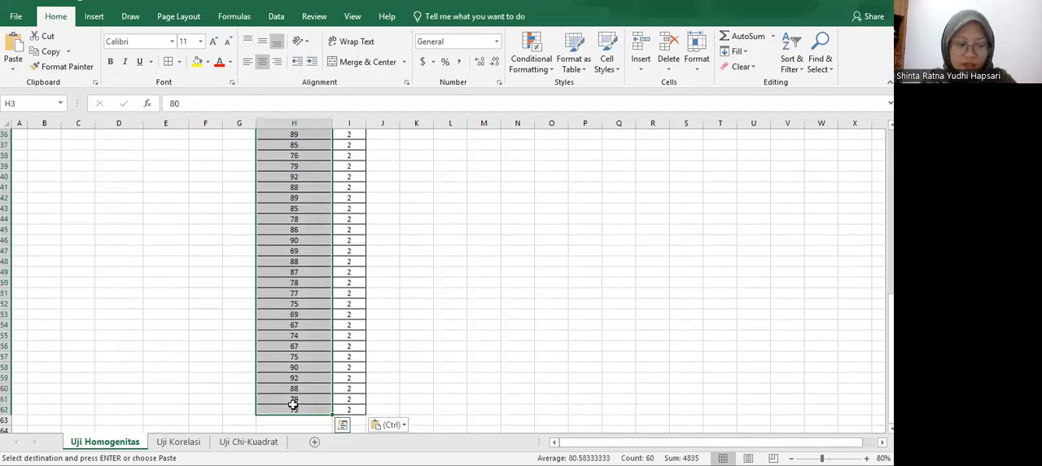
pyautogui.hotkey('ctrl', 'c')
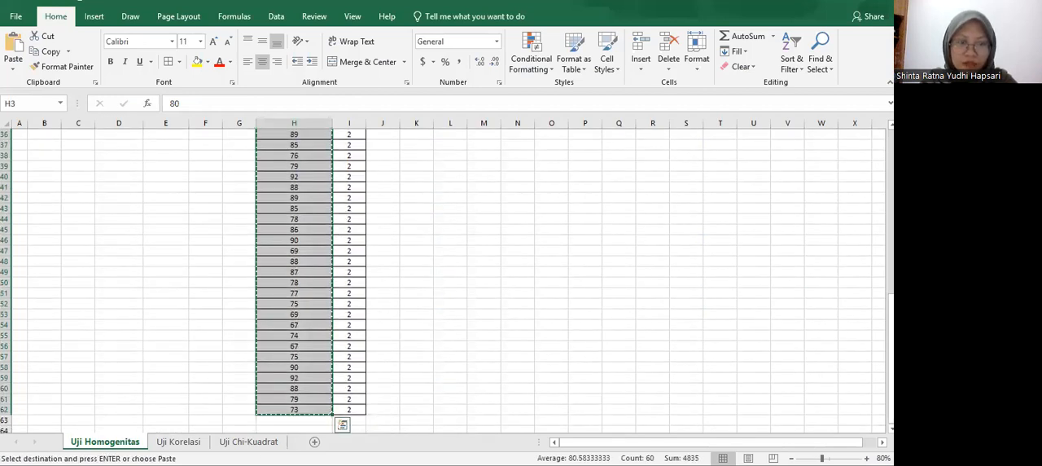
# Switch to SPSS Statistics and paste the copied scores into the Hasil column from row 1.
pyautogui.click(354, 417)
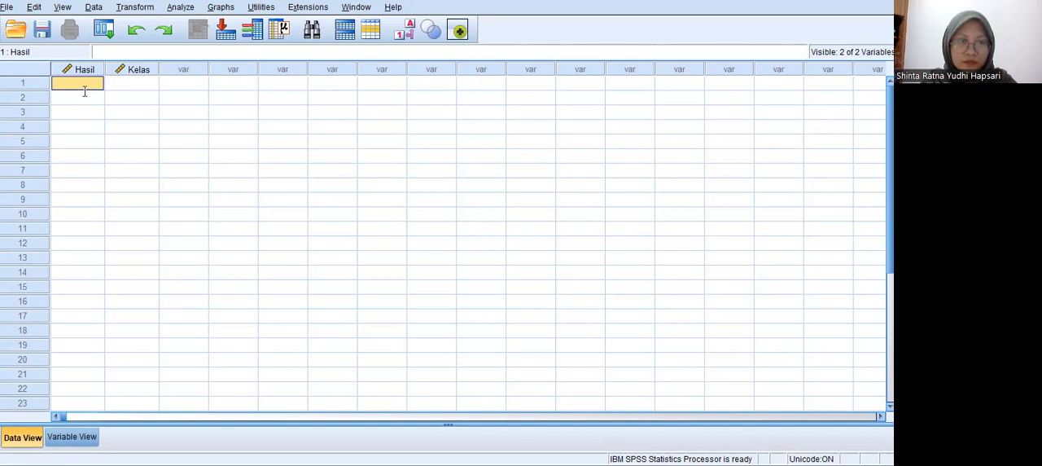
pyautogui.press('Down')
pyautogui.click(84, 88)
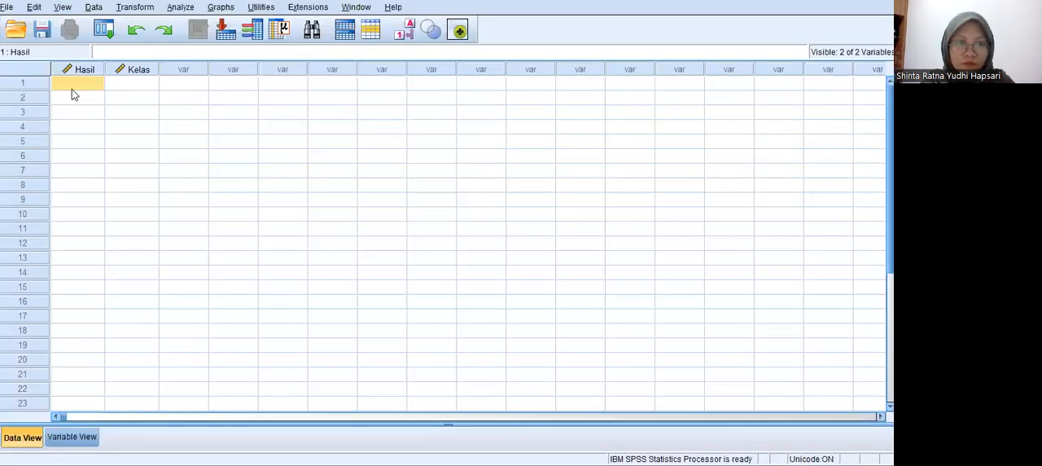
pyautogui.click(72, 91)
pyautogui.click(75, 84)
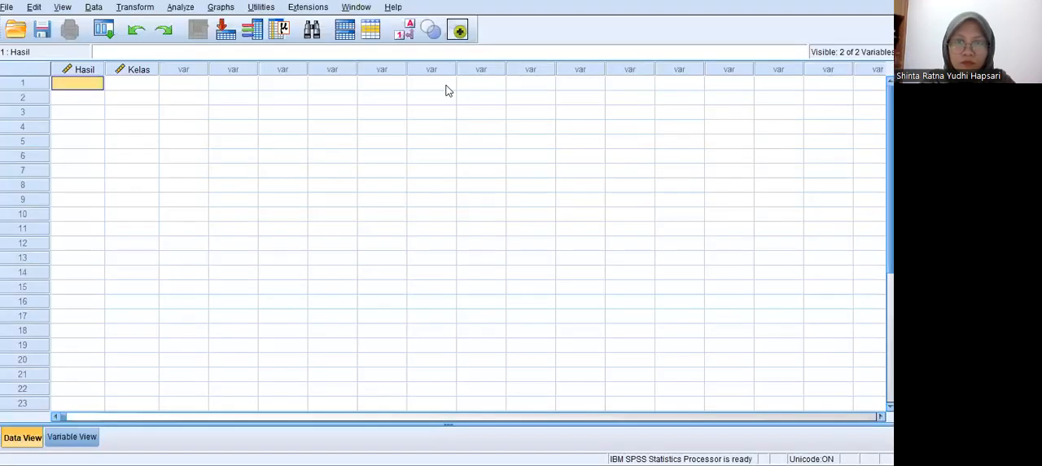
pyautogui.click(79, 86)
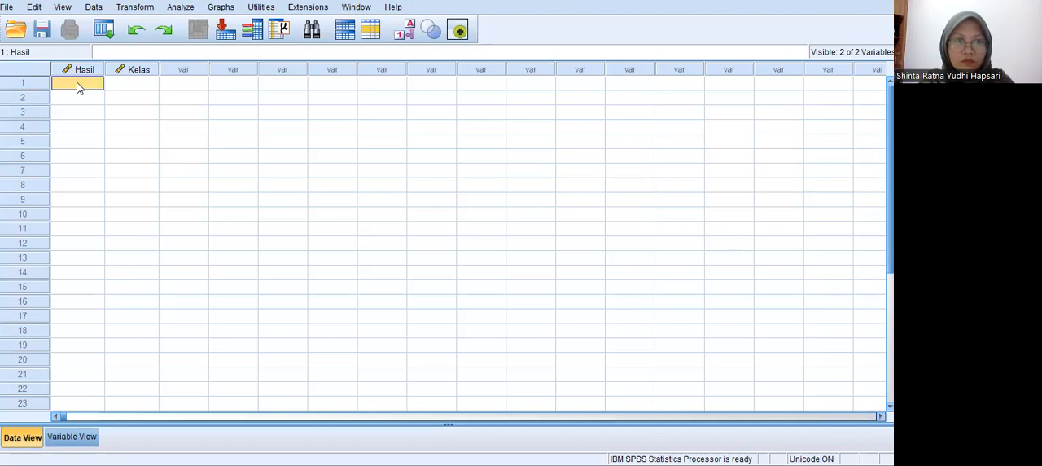
pyautogui.rightClick(78, 86)
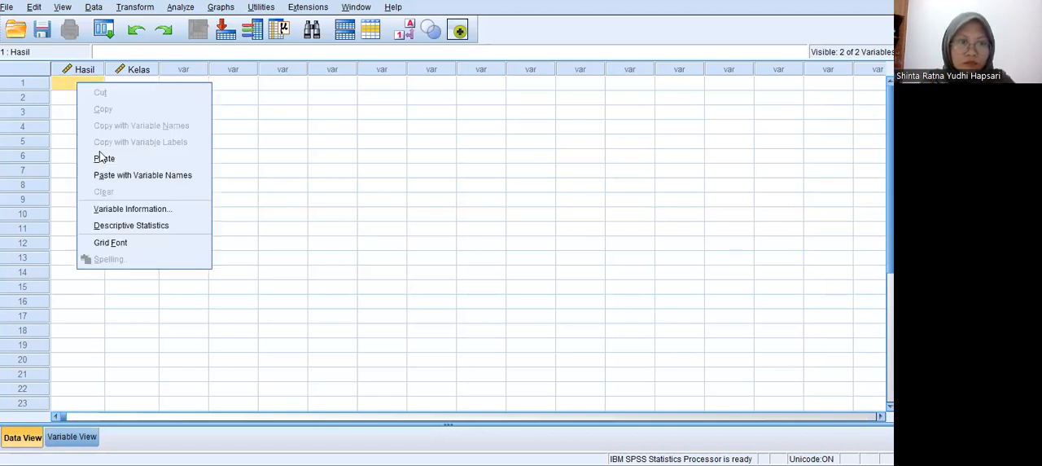
pyautogui.click(101, 158)
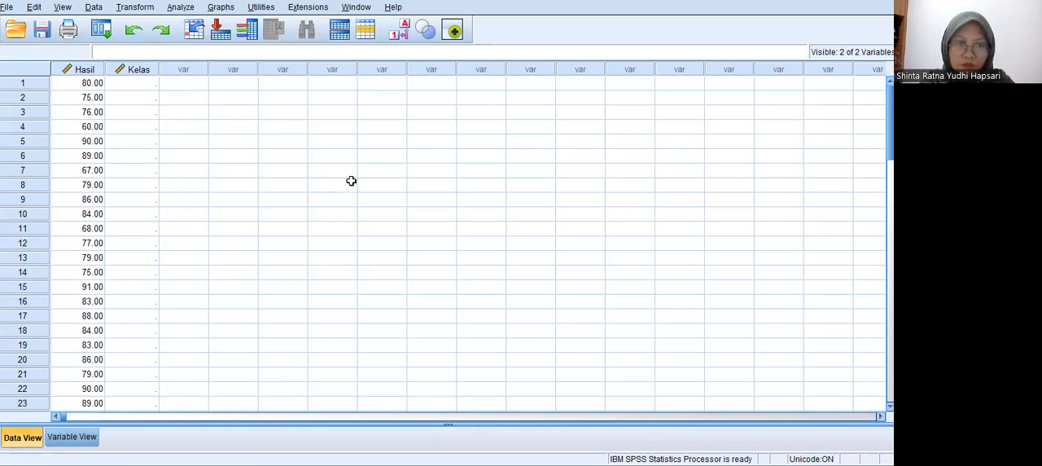
# Switch to Excel and copy the class codes in the Kelas column, I3:I62.
pyautogui.hotkey('alt', 'Tab')
pyautogui.click(349, 153)
pyautogui.press('Down')
pyautogui.press('Down')
pyautogui.moveTo(349, 156); pyautogui.dragTo(342, 407)
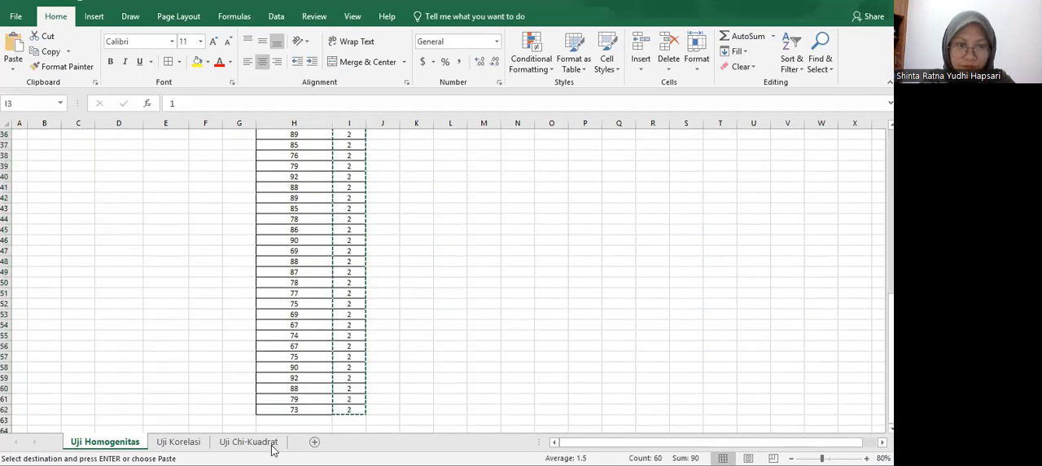
# Switch to SPSS Statistics, paste the class codes into the Kelas column from row 1 and check the pasted rows.
pyautogui.hotkey('alt', 'Tab')
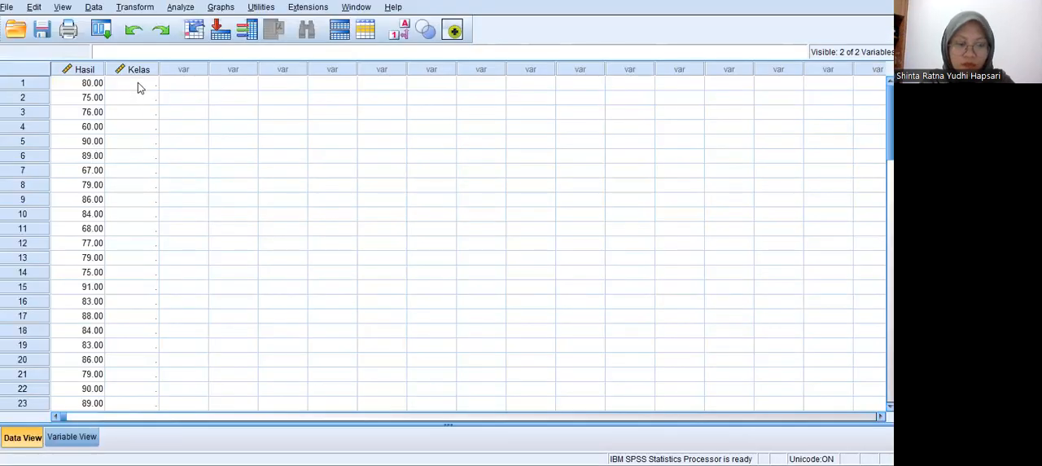
pyautogui.click(137, 83)
pyautogui.rightClick(138, 82)
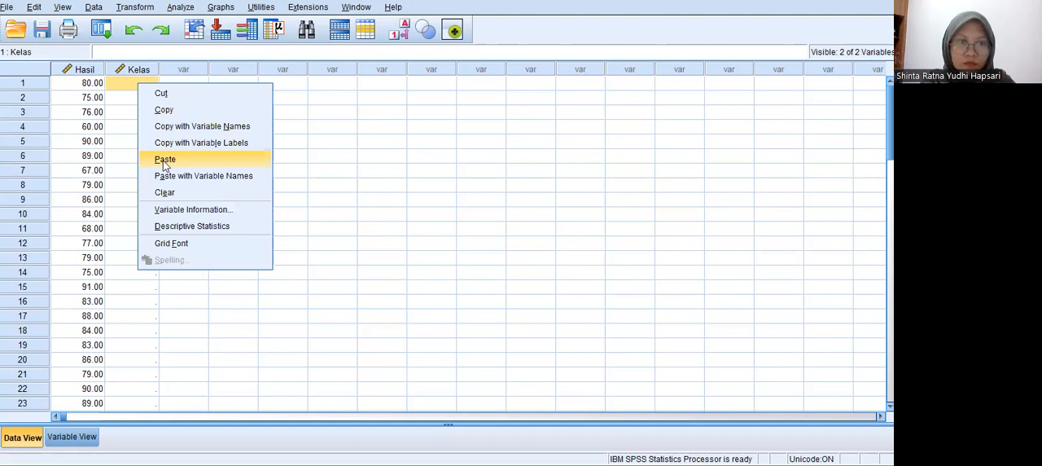
pyautogui.click(165, 160)
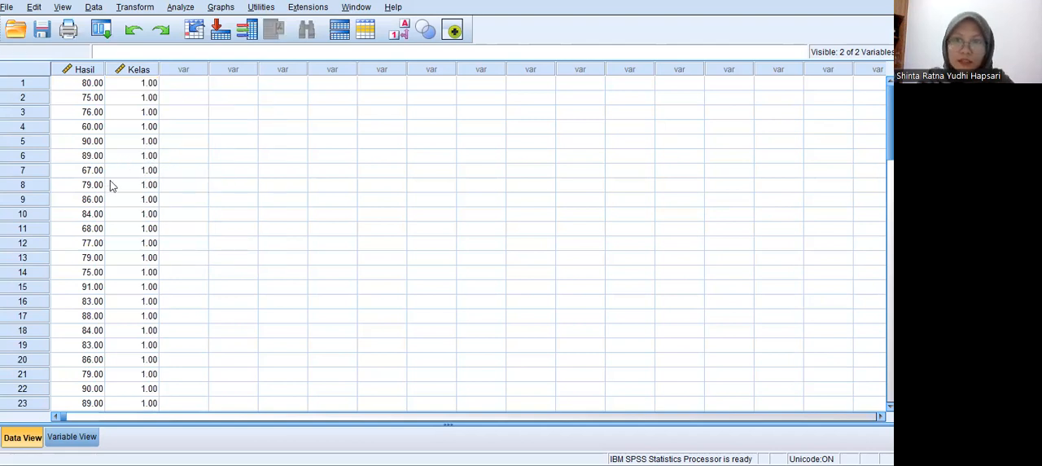
pyautogui.scroll(-7, 112, 189)
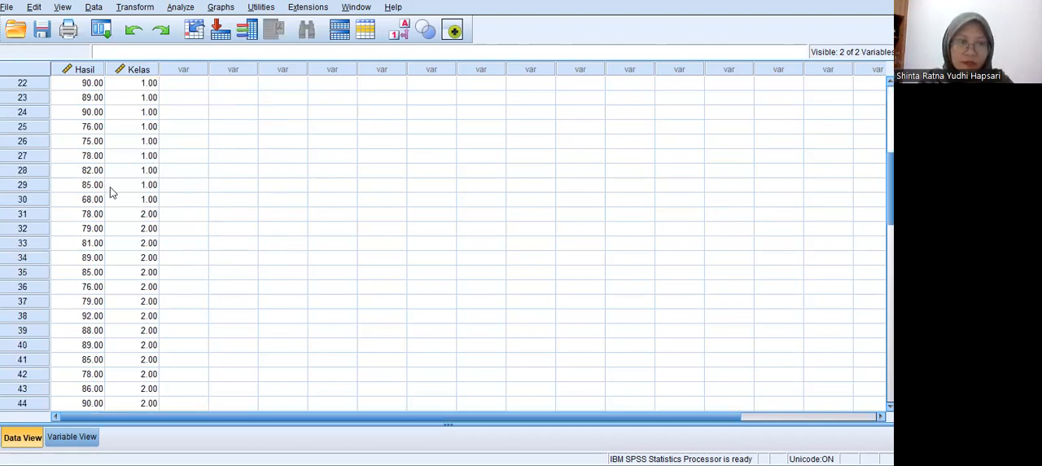
pyautogui.scroll(-2, 112, 192)
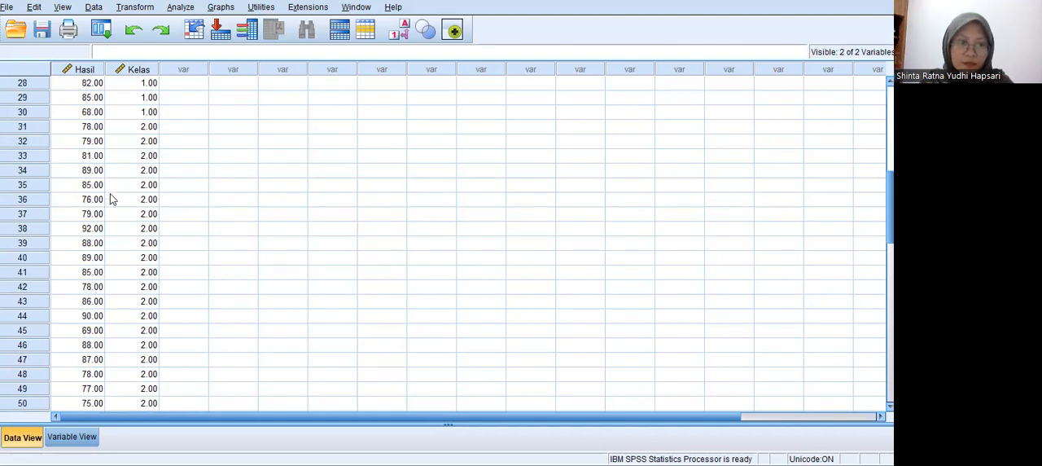
# Set up a One-Way ANOVA with Hasil Belajar Kimia as the dependent variable and Kelas as the factor.
pyautogui.scroll(-5, 113, 199)
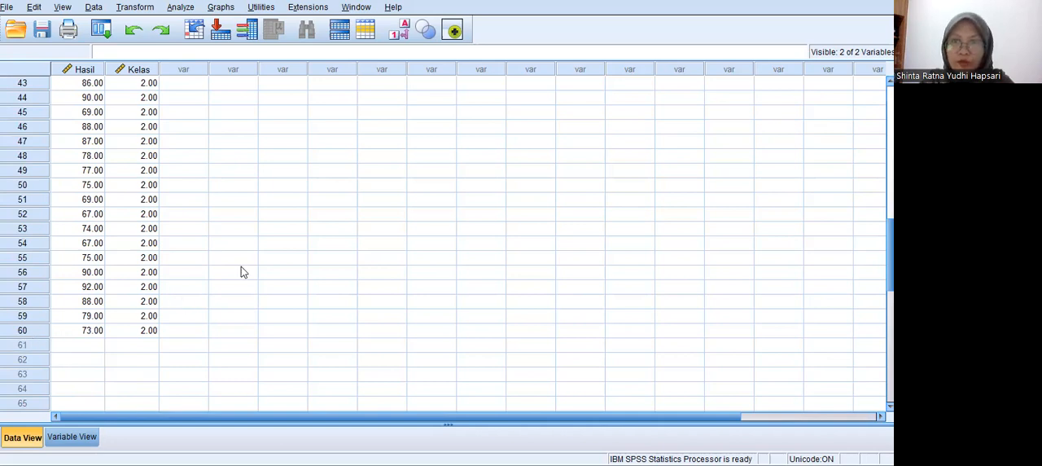
pyautogui.scroll(6, 127, 289)
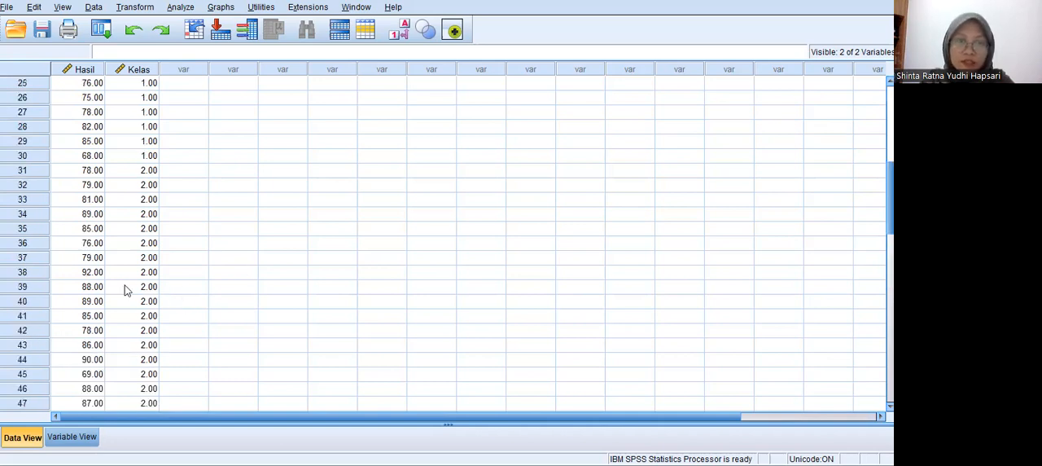
pyautogui.scroll(7, 122, 268)
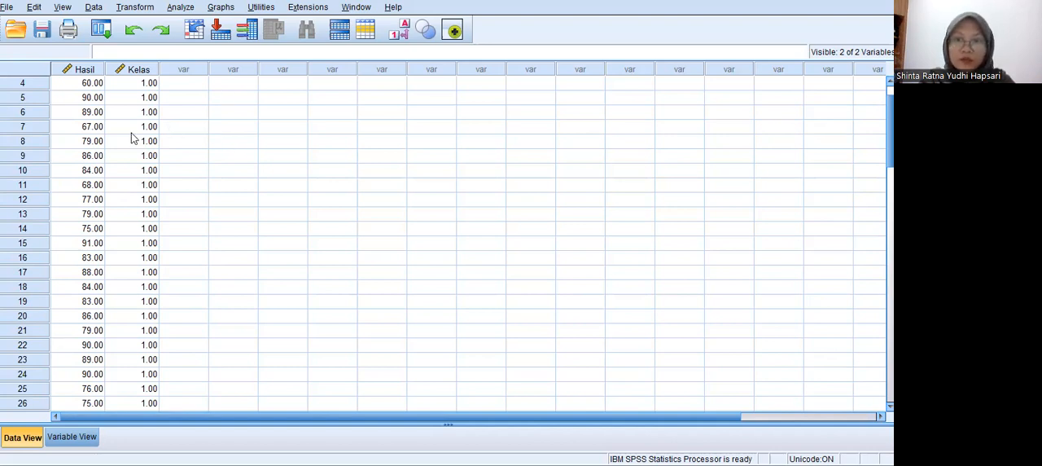
pyautogui.click(181, 7)
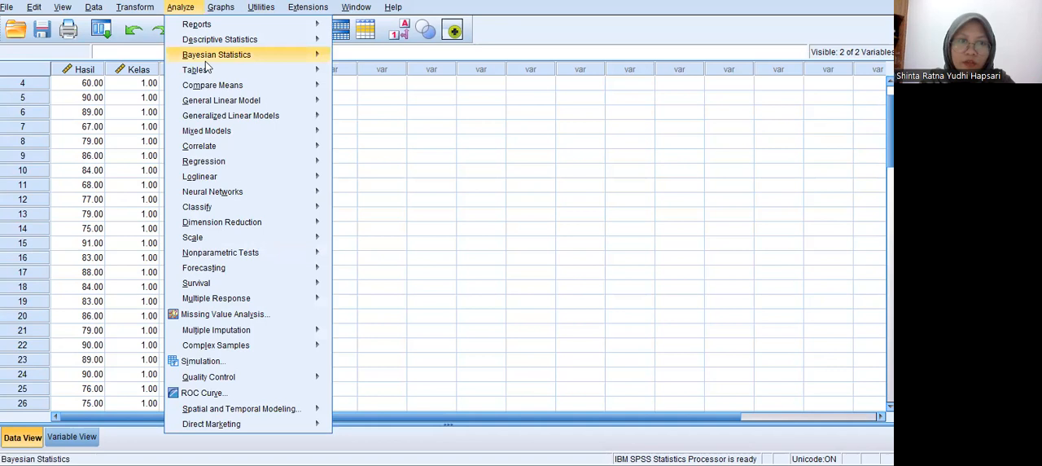
pyautogui.moveTo(259, 90)
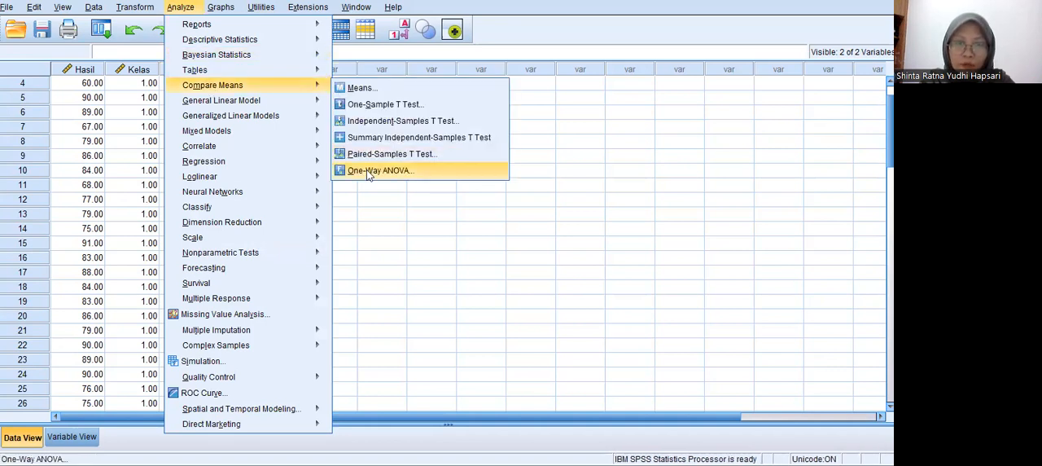
pyautogui.click(368, 172)
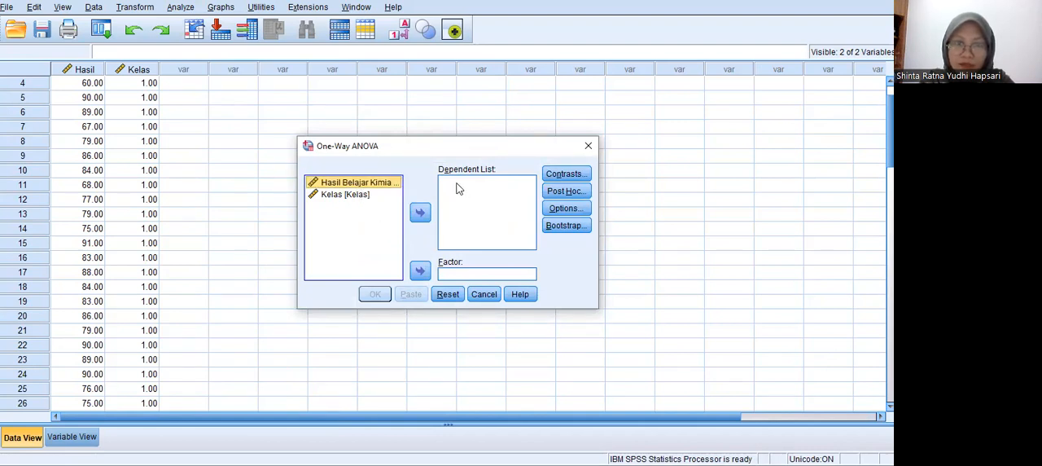
pyautogui.click(425, 210)
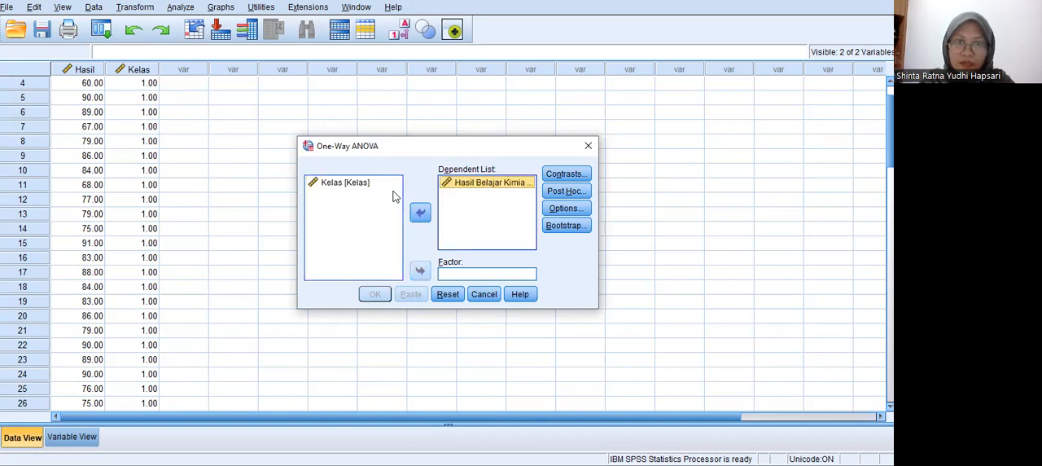
pyautogui.click(356, 190)
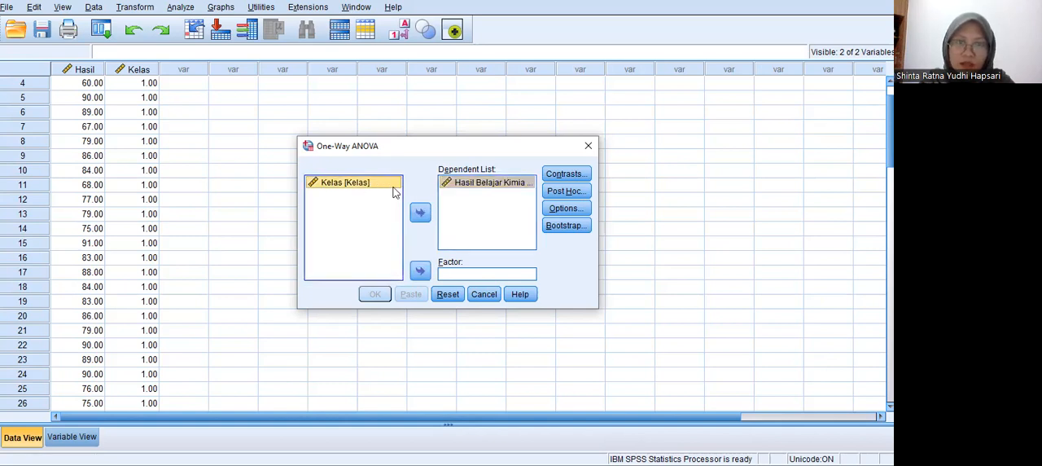
pyautogui.click(420, 272)
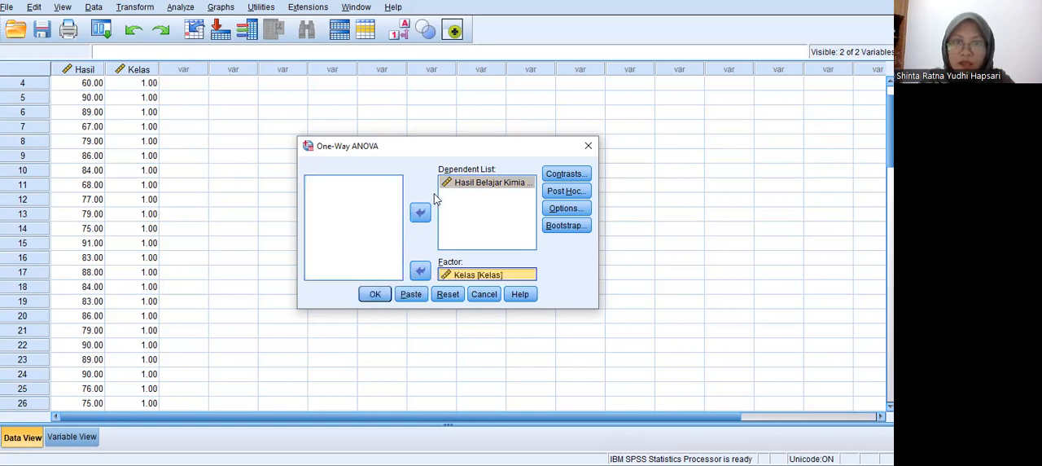
# Enable the homogeneity of variance test in the One-Way ANOVA options and run the analysis.
pyautogui.click(562, 209)
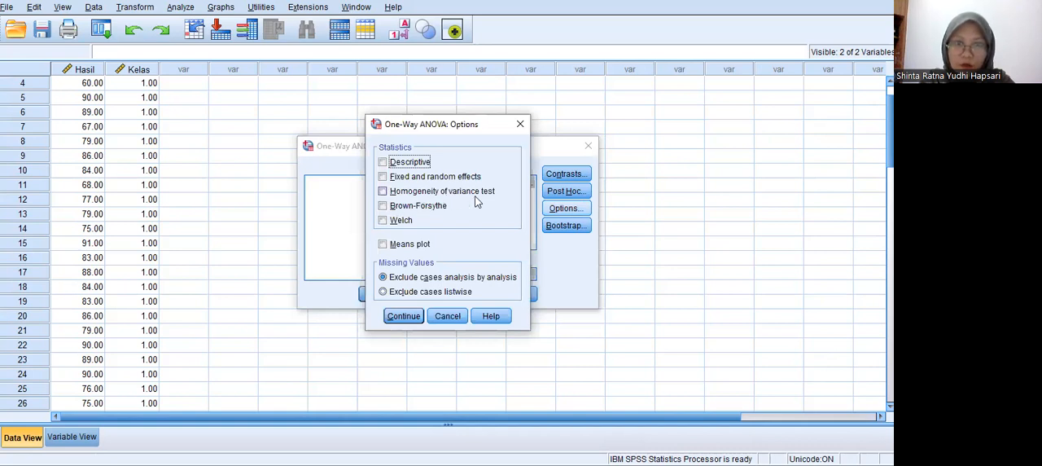
pyautogui.click(383, 192)
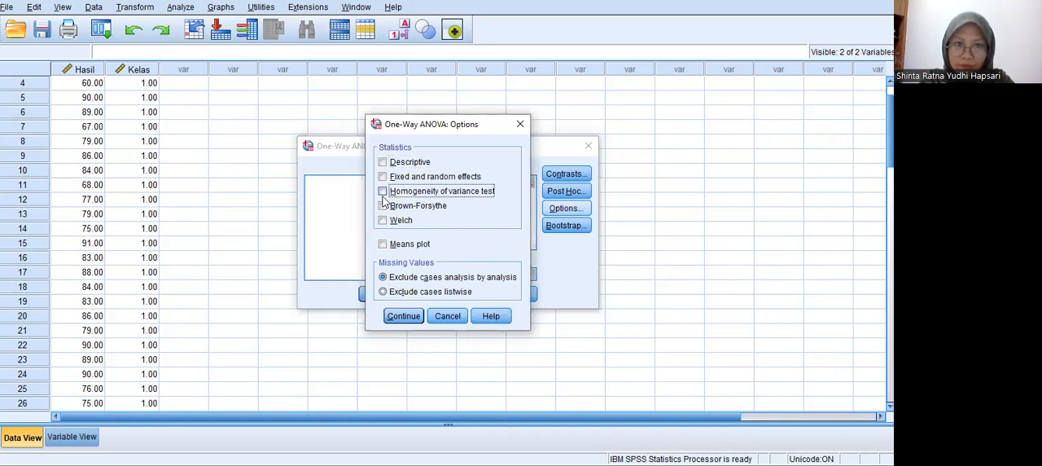
pyautogui.click(409, 316)
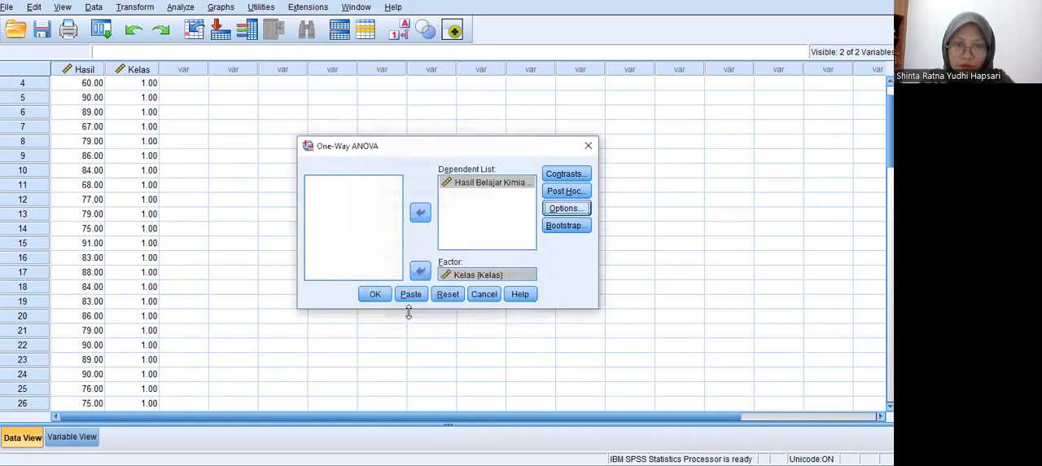
pyautogui.click(375, 295)
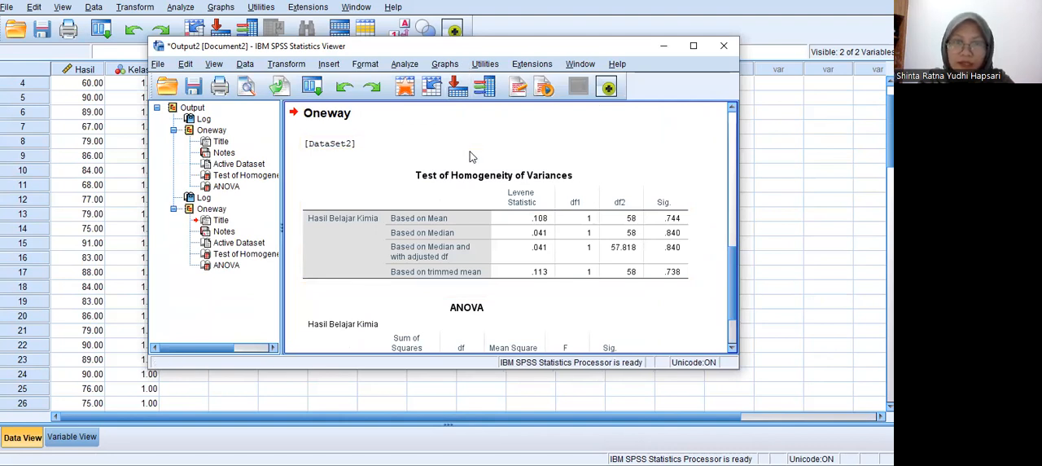
# Examine the homogeneity and ANOVA tables, consult the decision criteria in OneNote's UJI HOMOGENITAS page, and return to the SPSS output.
pyautogui.scroll(-2, 469, 156)
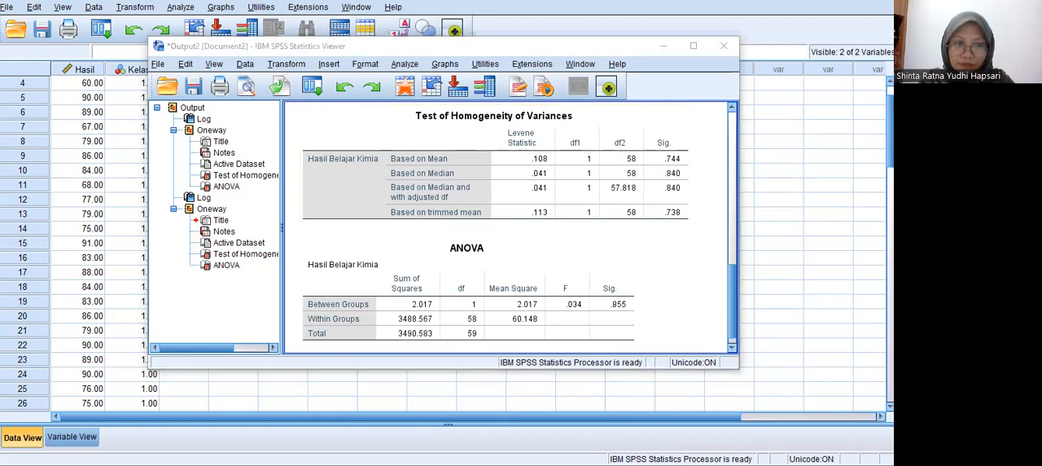
pyautogui.hotkey('alt', 'Tab')
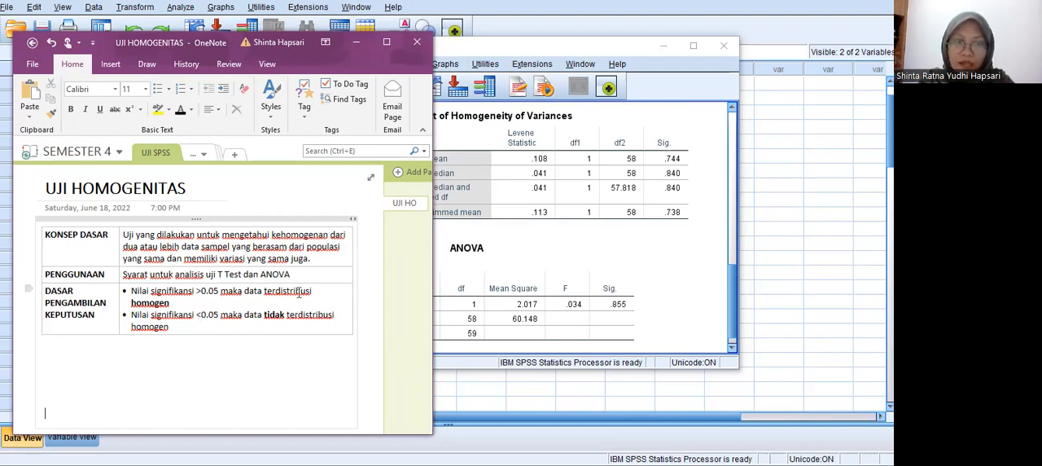
pyautogui.click(664, 259)
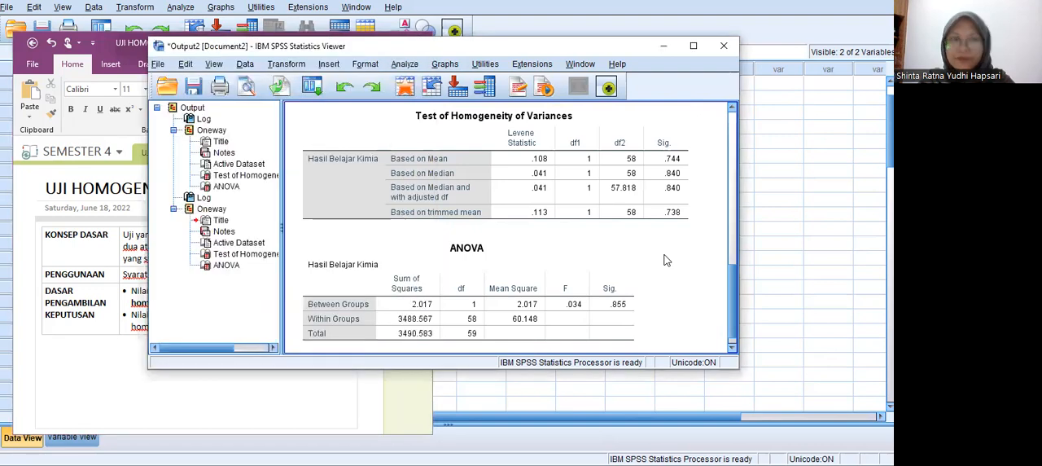